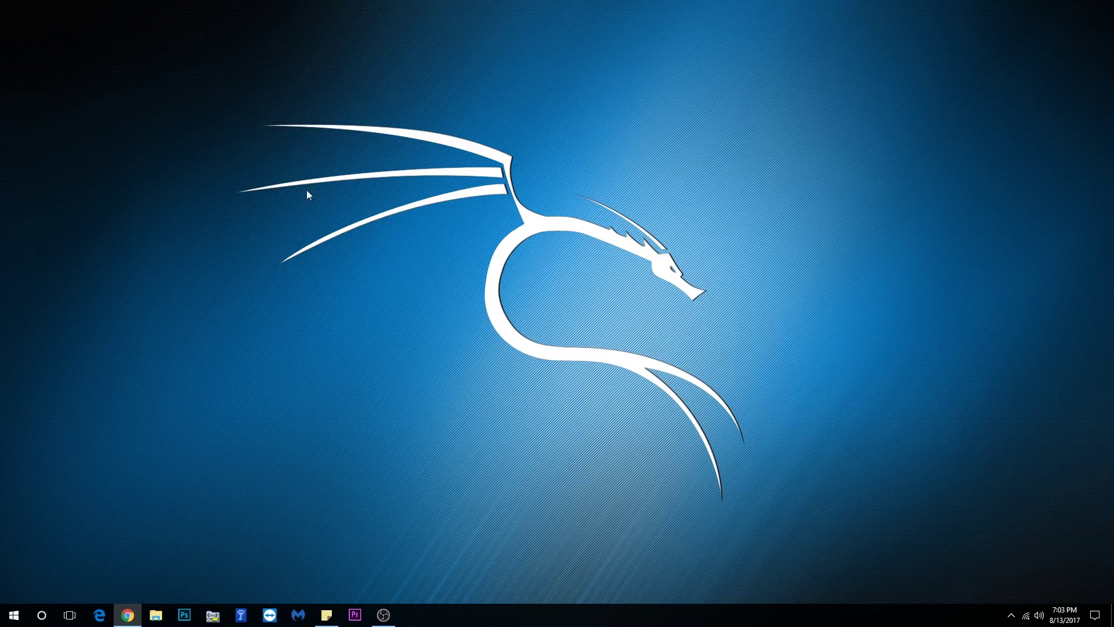
# - Inspect the Logitech G930 headset microphone's advanced format settings, closing without changes
pyautogui.rightClick(1039, 615)
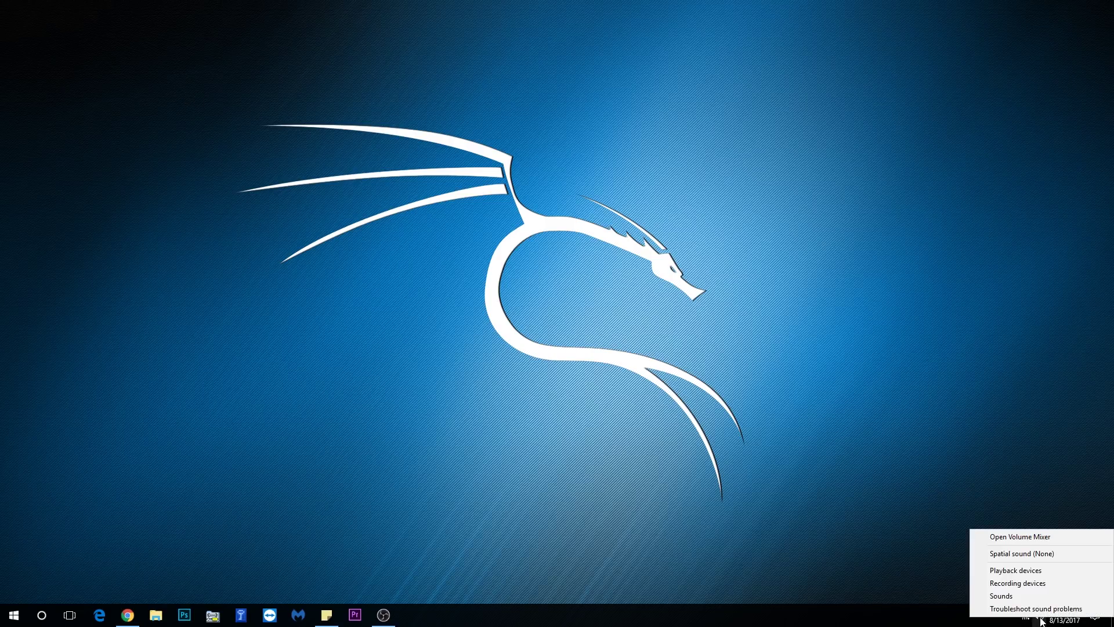
pyautogui.click(1042, 584)
pyautogui.click(174, 149)
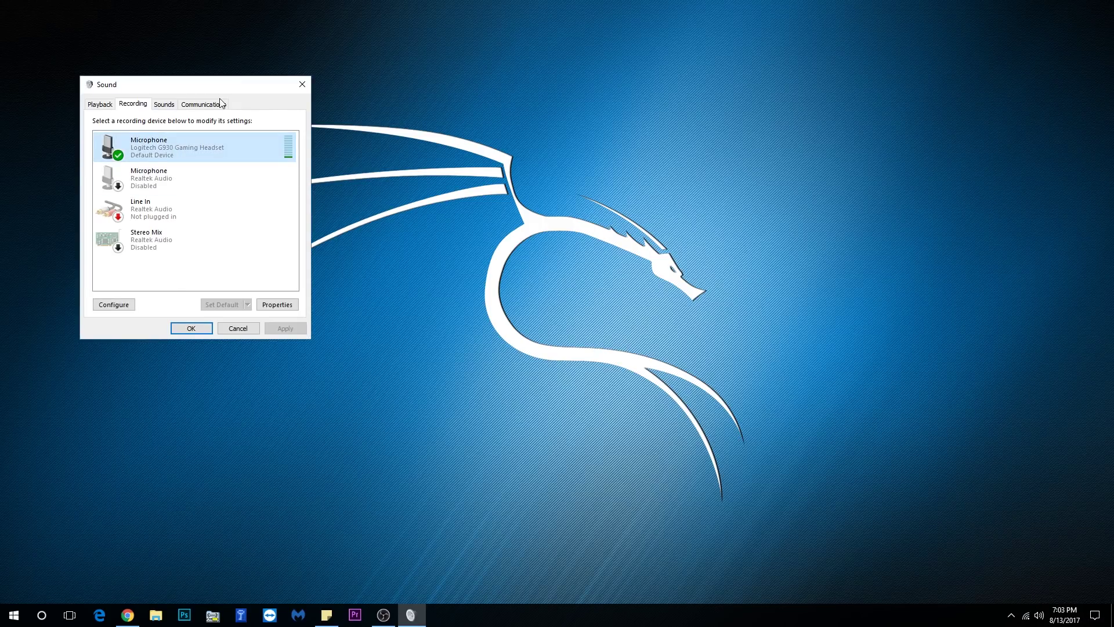
pyautogui.click(277, 305)
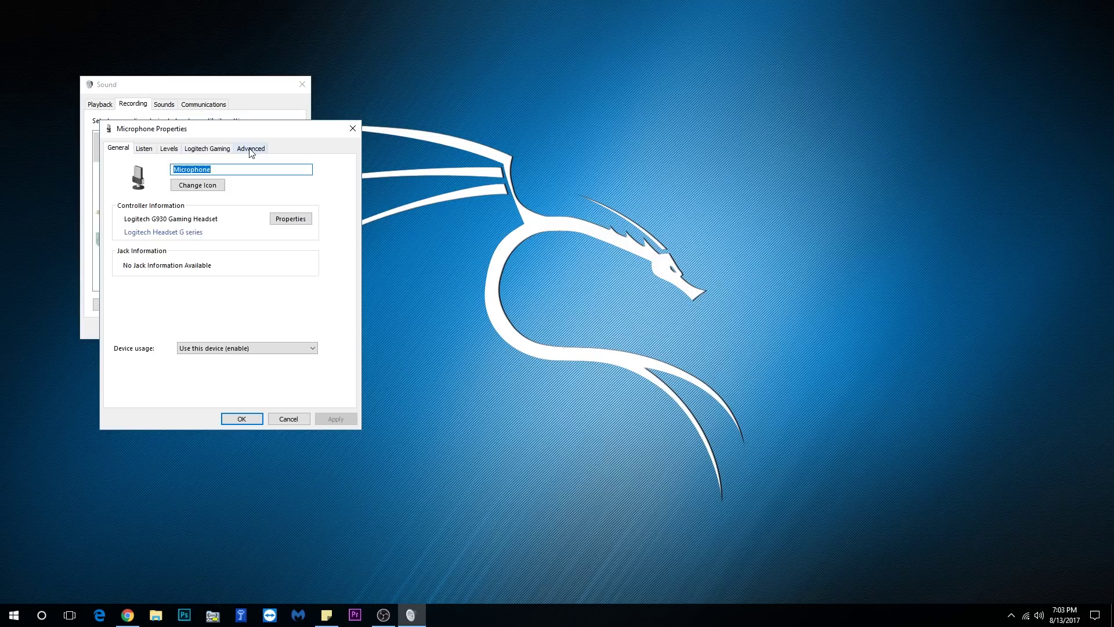
pyautogui.click(250, 149)
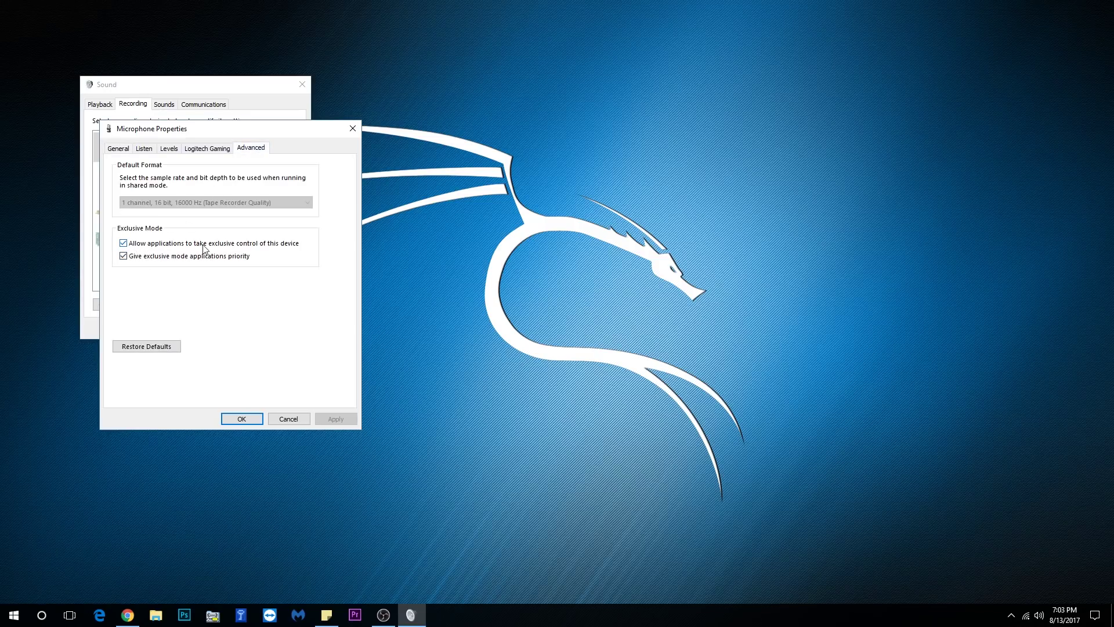
pyautogui.click(295, 419)
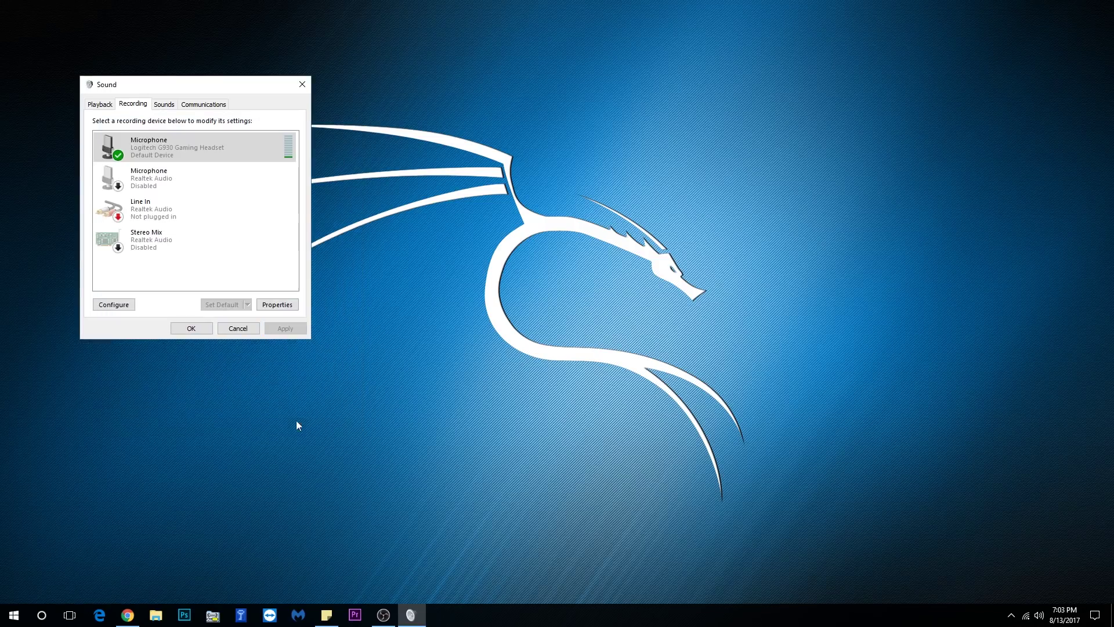
pyautogui.click(237, 328)
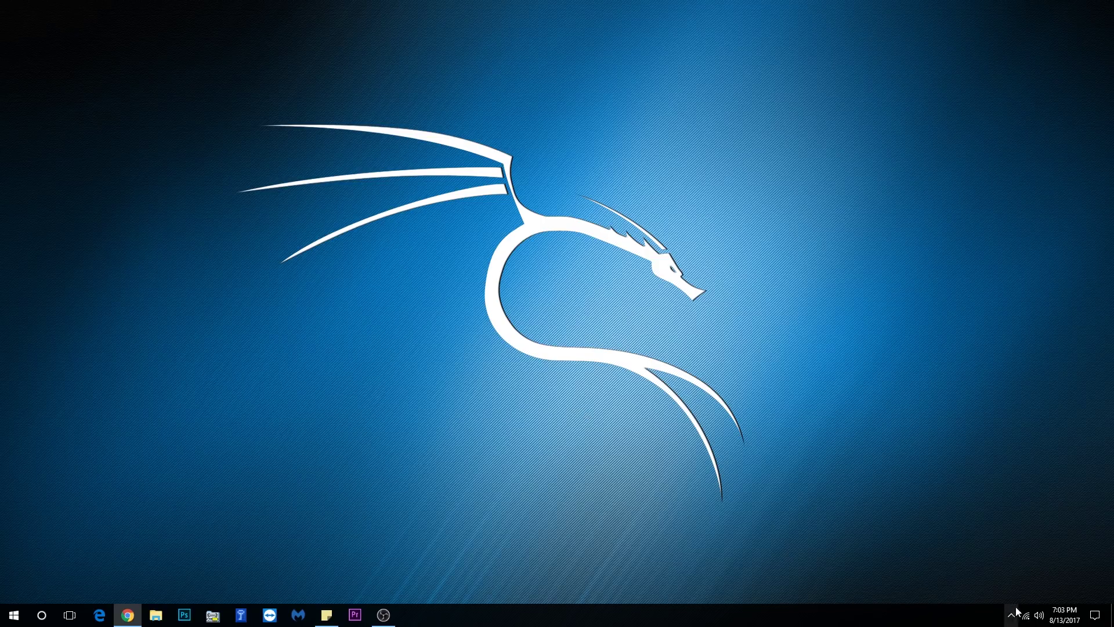
# - Look over the hidden notification area icons and rearrange the on-screen windows
pyautogui.click(948, 487)
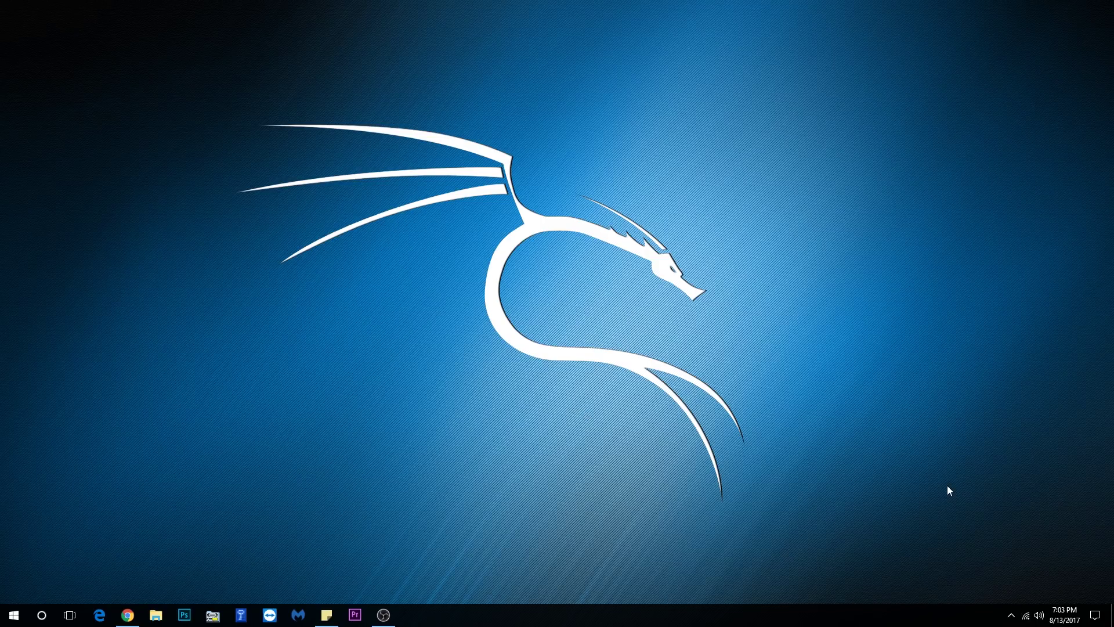
pyautogui.click(1010, 614)
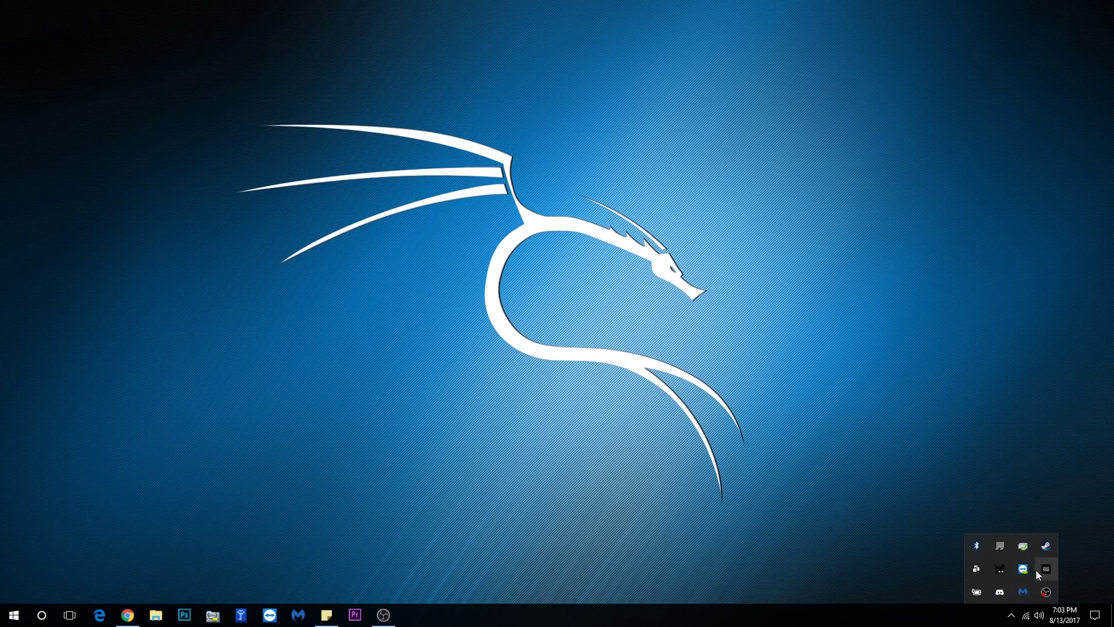
pyautogui.click(707, 427)
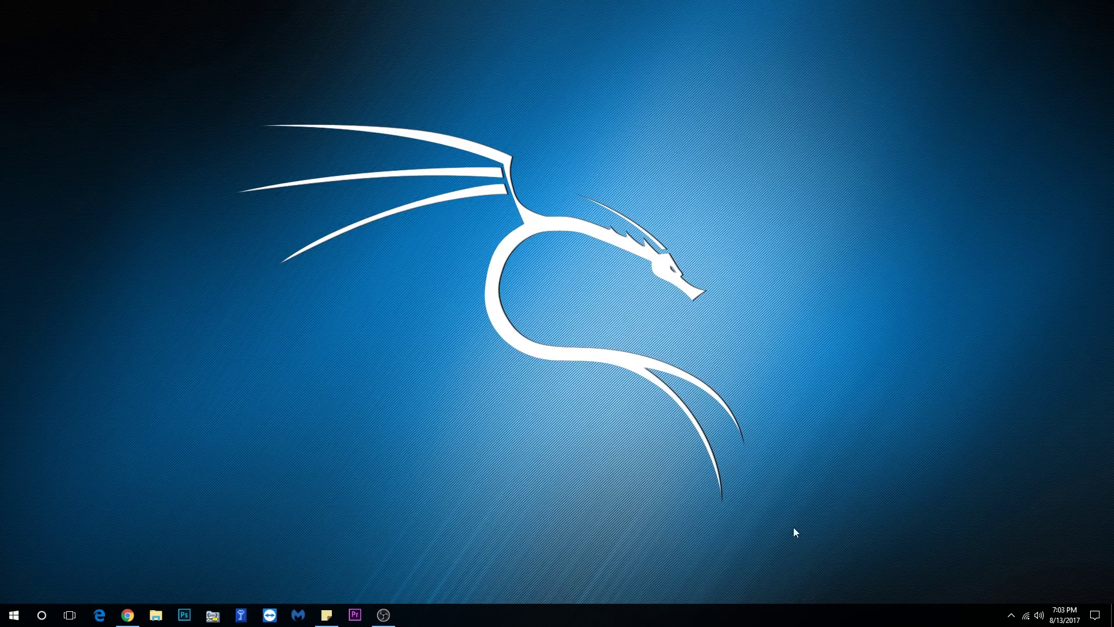
pyautogui.moveTo(160, 67); pyautogui.dragTo(188, 91)
pyautogui.moveTo(779, 526); pyautogui.dragTo(197, 87)
# - Browse in File Explorer to Local Disk (C:) > Users > the current user's folder
pyautogui.click(155, 615)
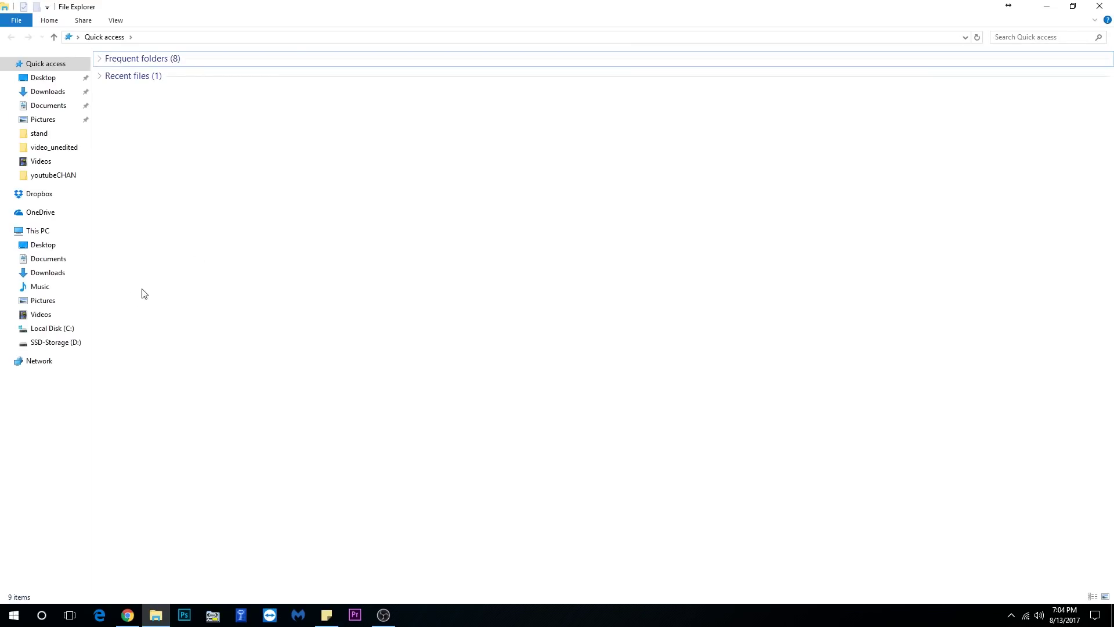
pyautogui.click(64, 330)
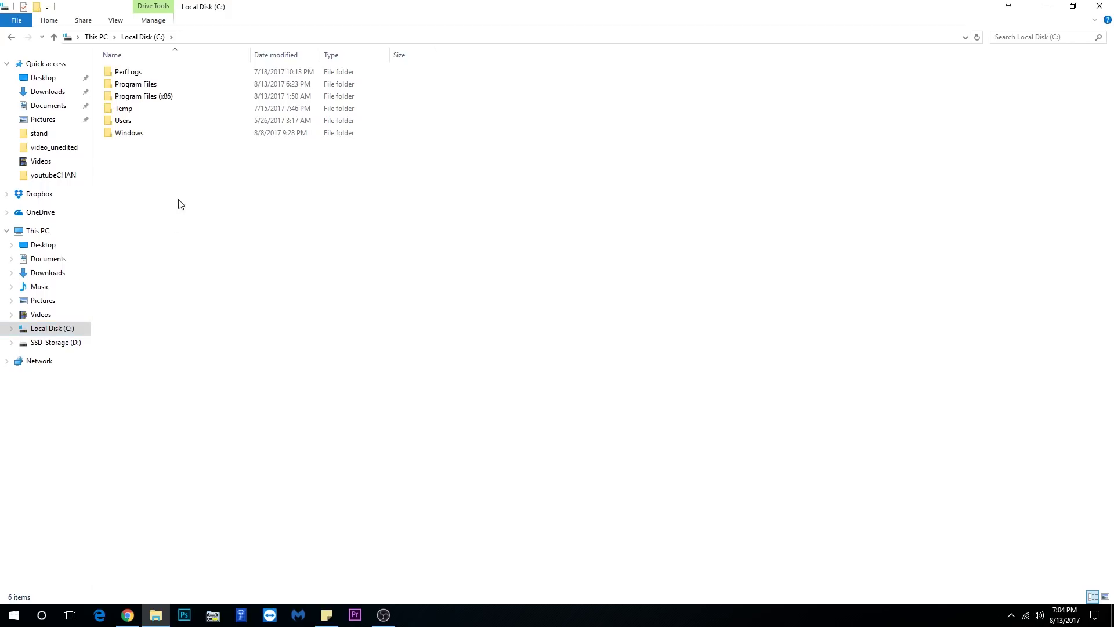
pyautogui.doubleClick(127, 124)
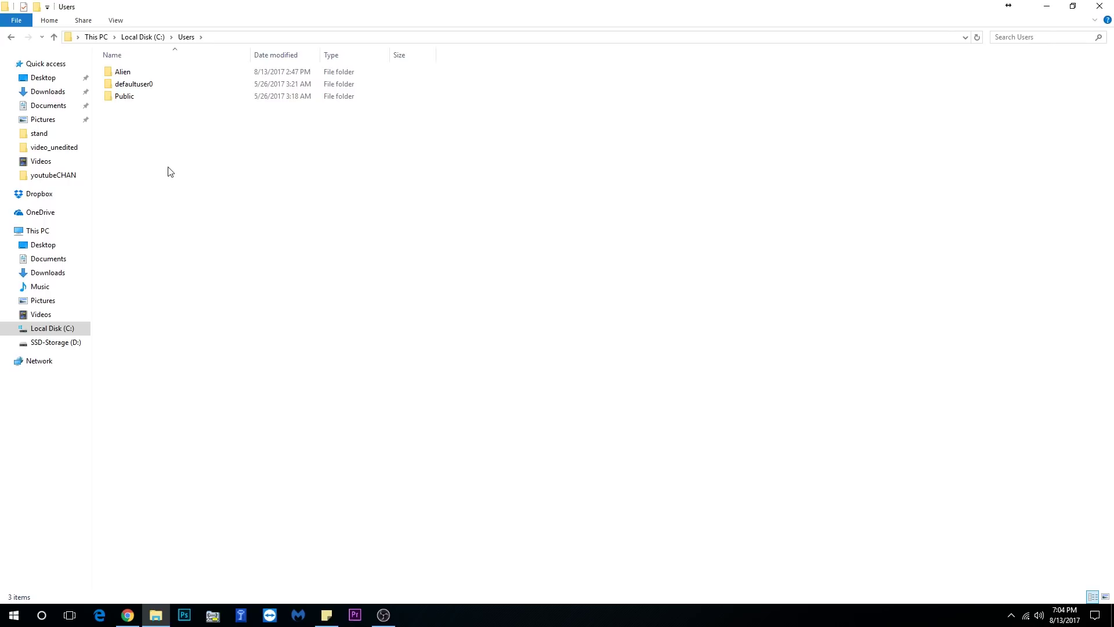
pyautogui.doubleClick(123, 73)
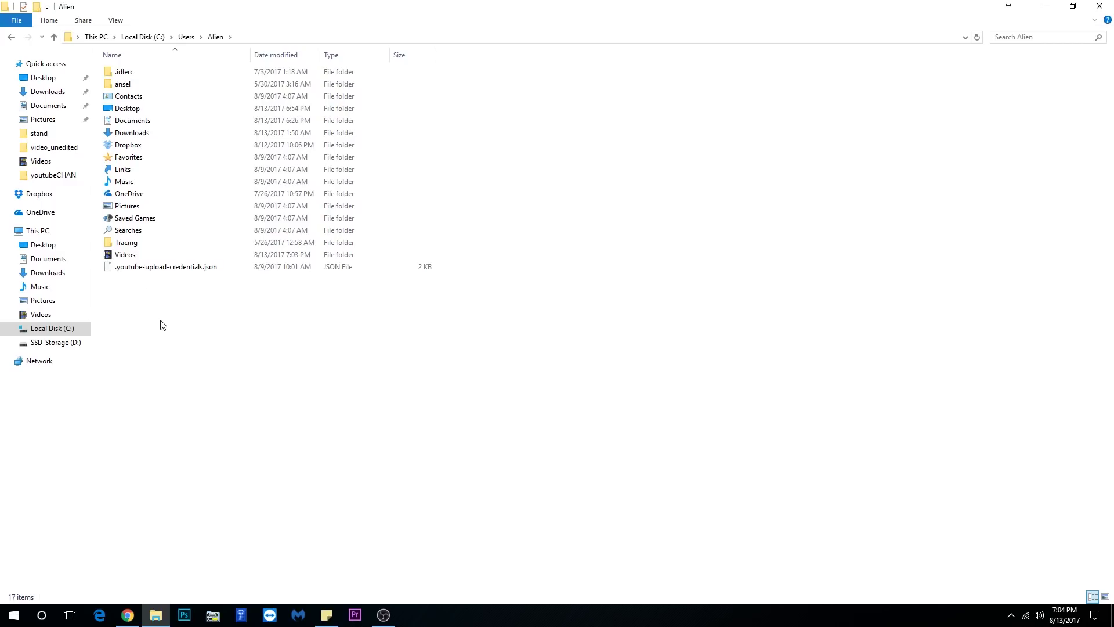
# - Select the profile folder's items from Downloads downwards
pyautogui.moveTo(169, 329); pyautogui.dragTo(96, 54)
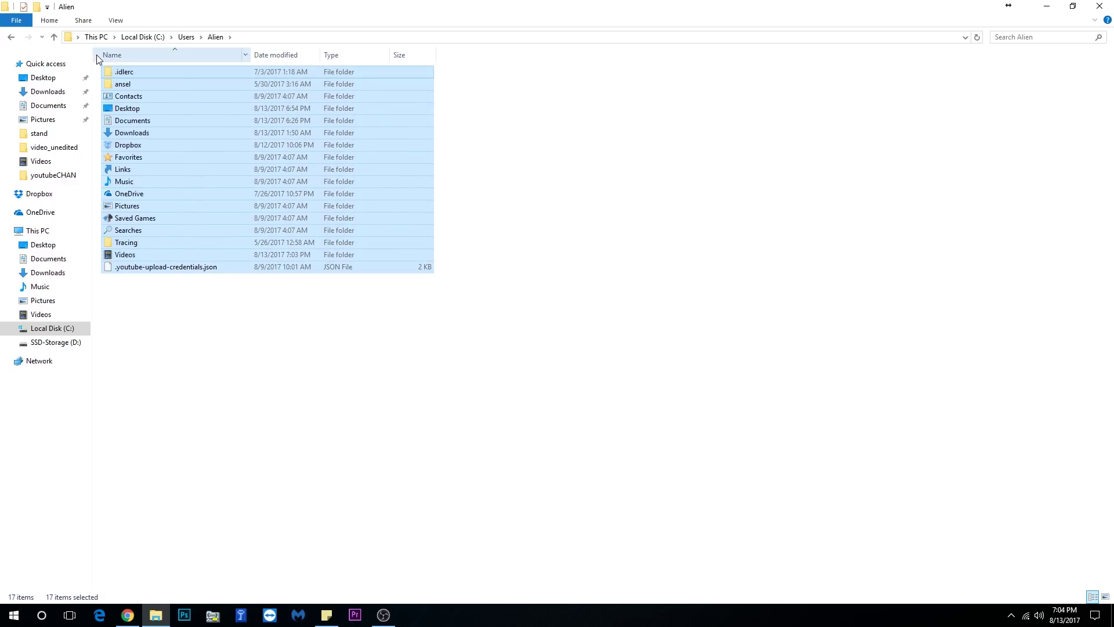
pyautogui.click(151, 321)
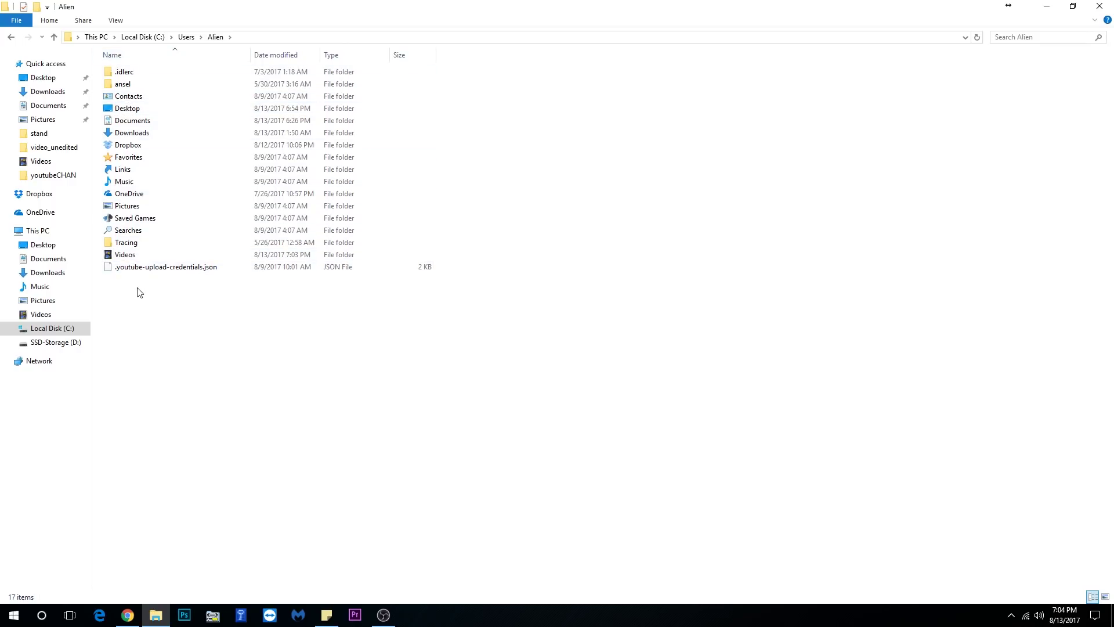
pyautogui.moveTo(226, 317); pyautogui.dragTo(108, 57)
# - Turn on 'Show hidden files, folders, and drives' in Folder Options and apply it
pyautogui.click(168, 296)
pyautogui.click(116, 22)
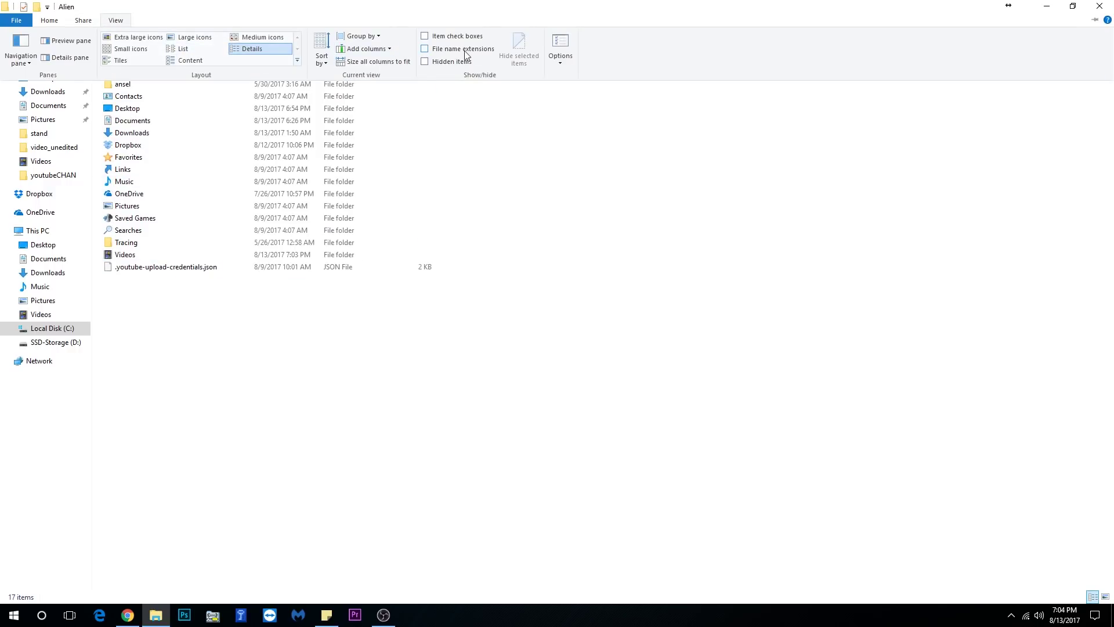
pyautogui.click(561, 43)
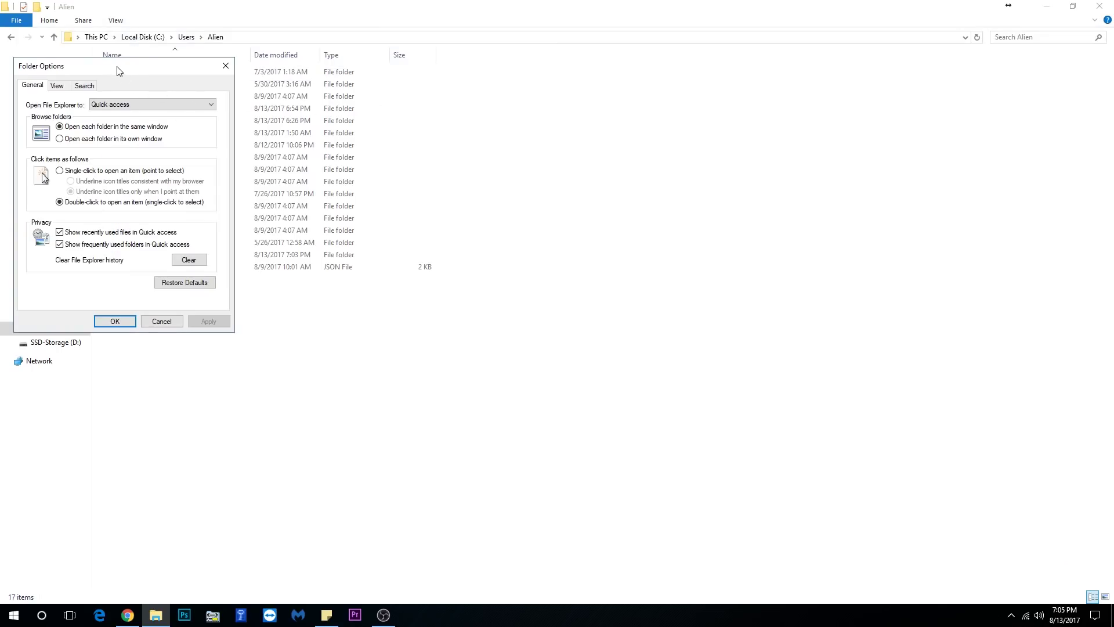
pyautogui.moveTo(114, 66); pyautogui.dragTo(458, 130)
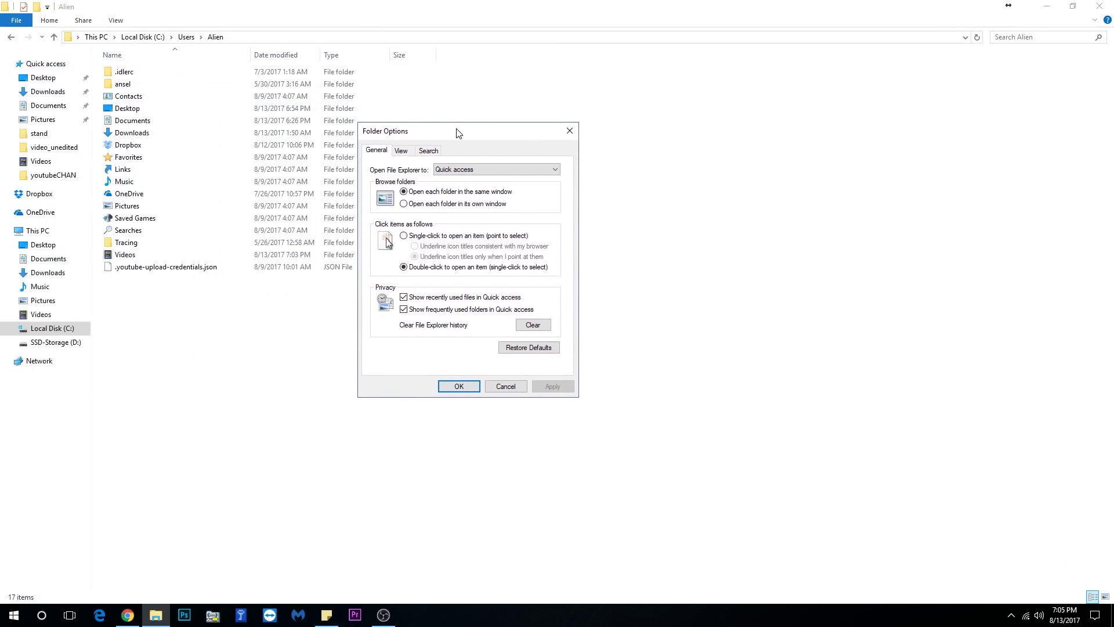
pyautogui.click(401, 152)
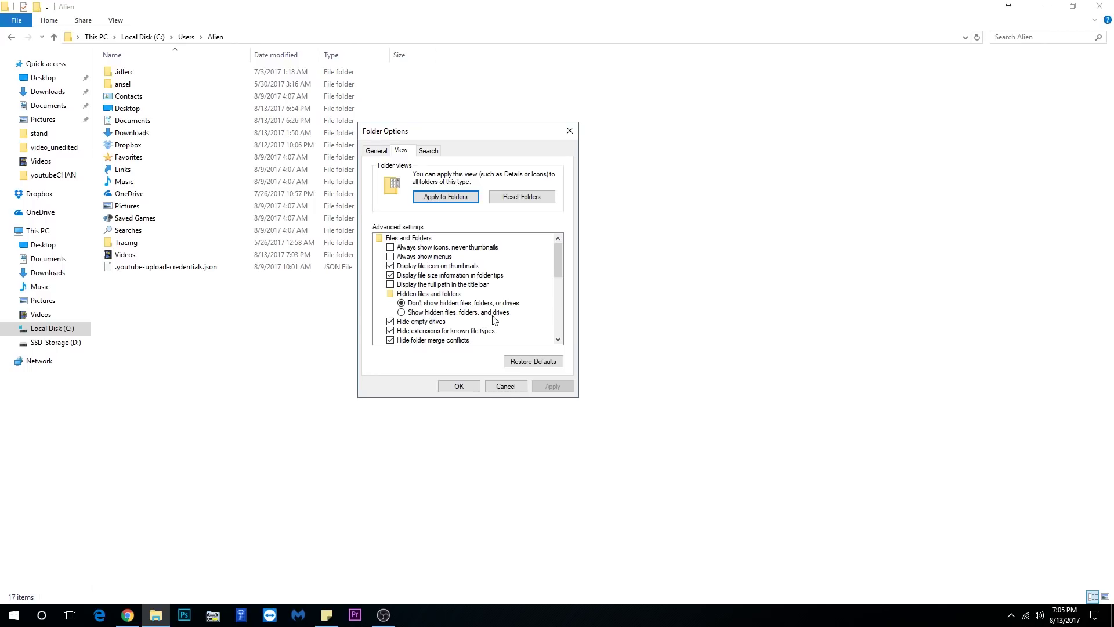
pyautogui.click(402, 313)
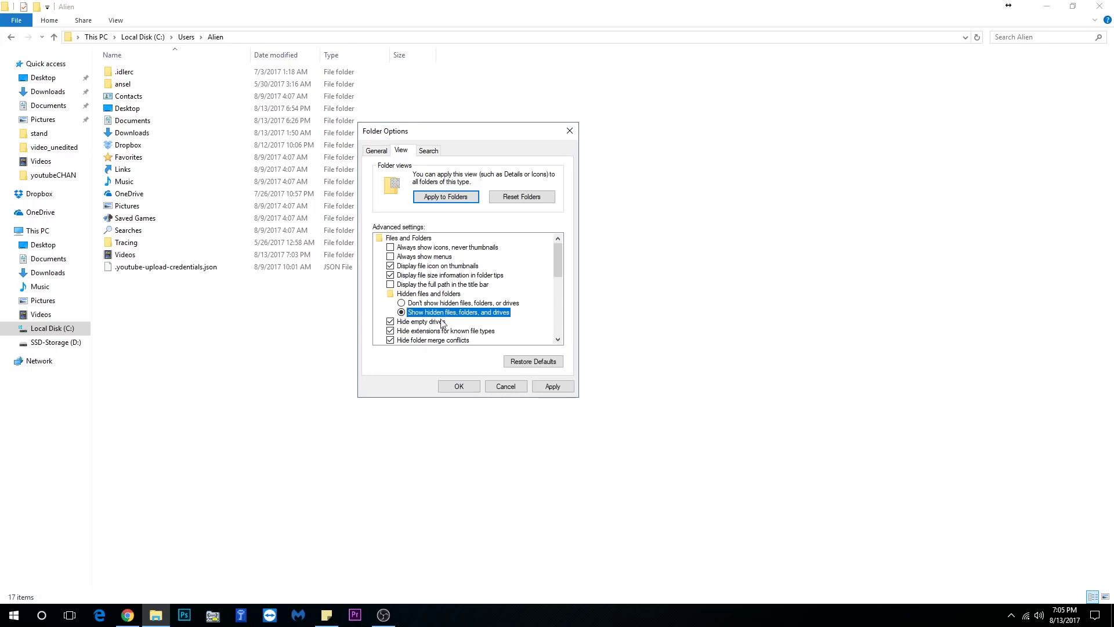
pyautogui.click(553, 387)
# - Close Folder Options, refresh the profile listing, and open the now-visible AppData folder
pyautogui.click(458, 387)
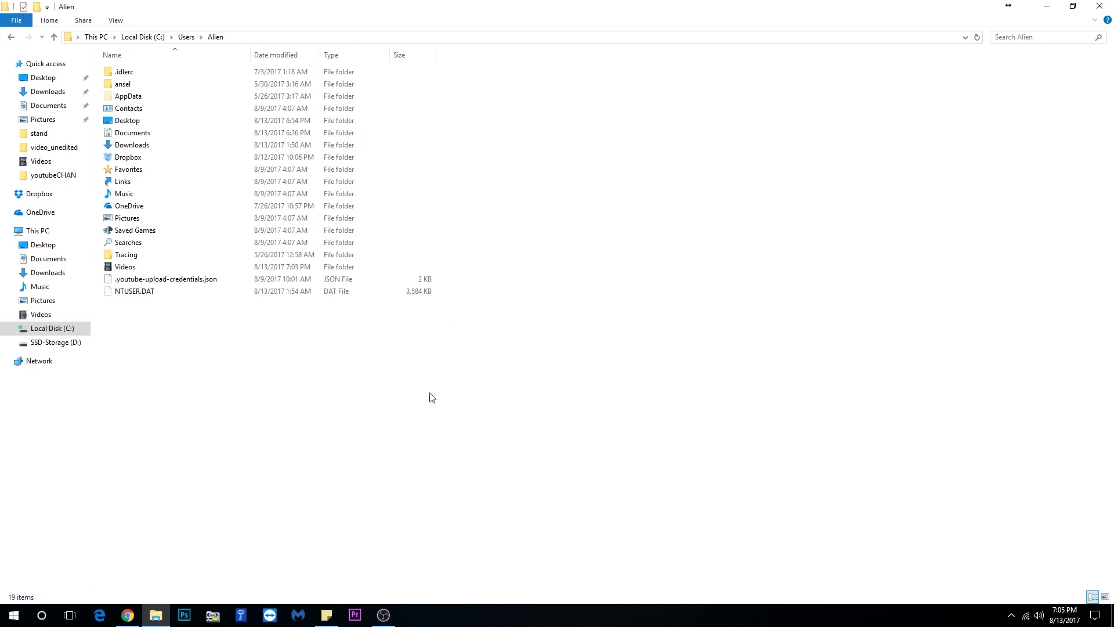
pyautogui.rightClick(257, 378)
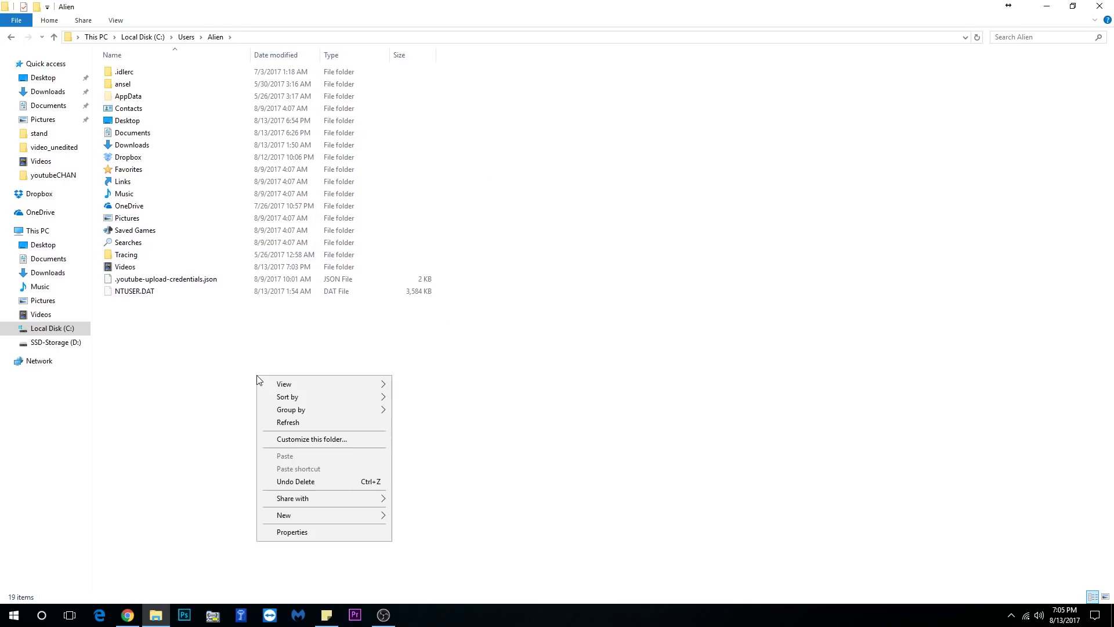
pyautogui.click(298, 423)
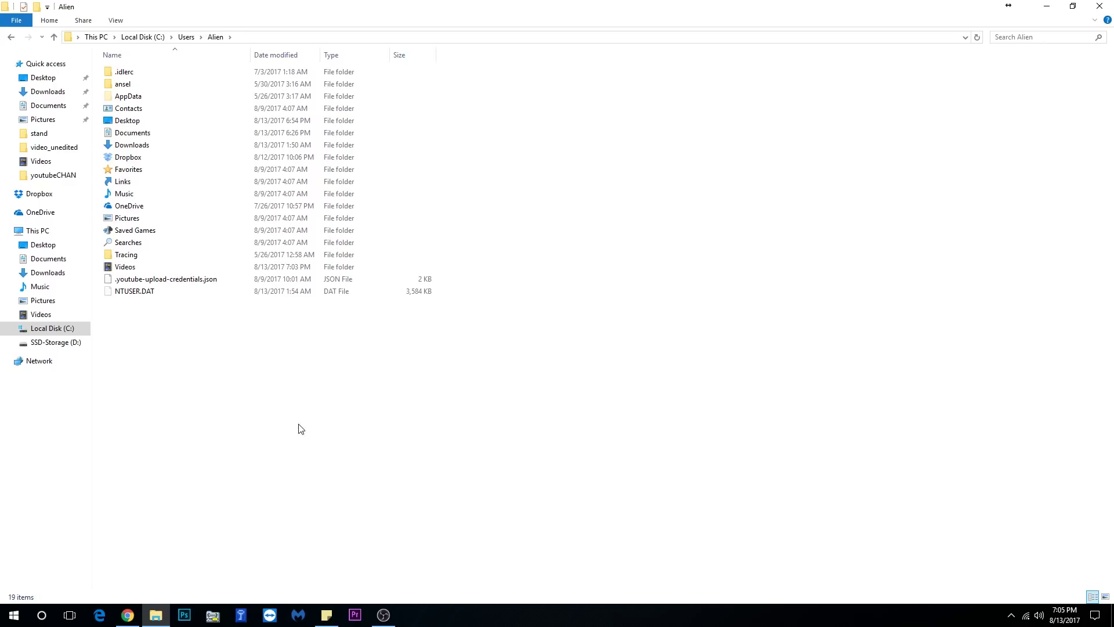
pyautogui.click(128, 98)
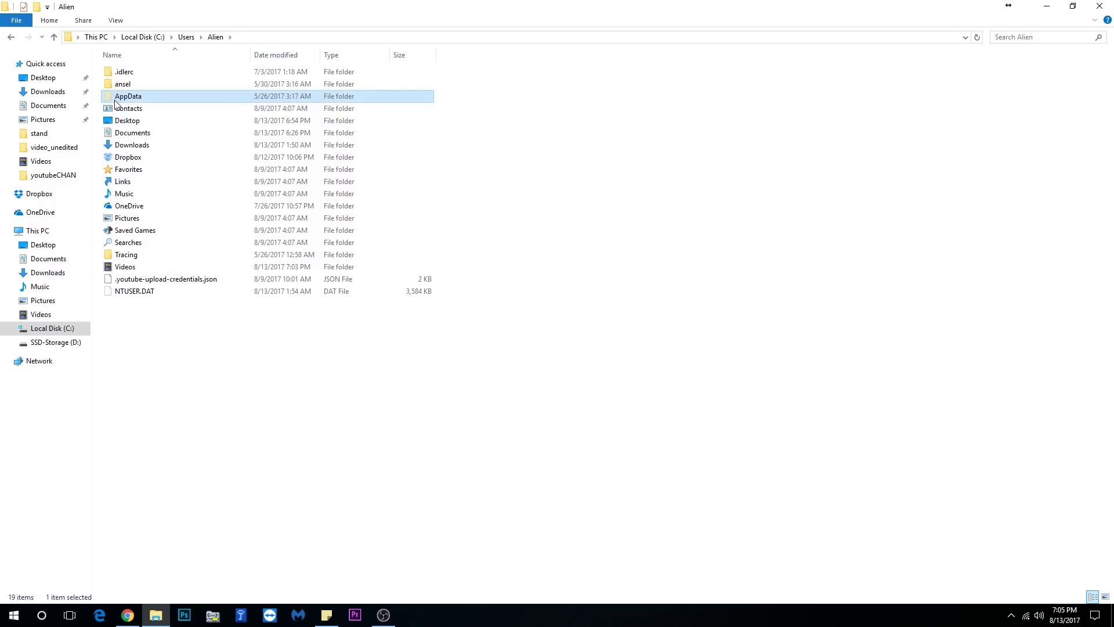
pyautogui.press('Down')
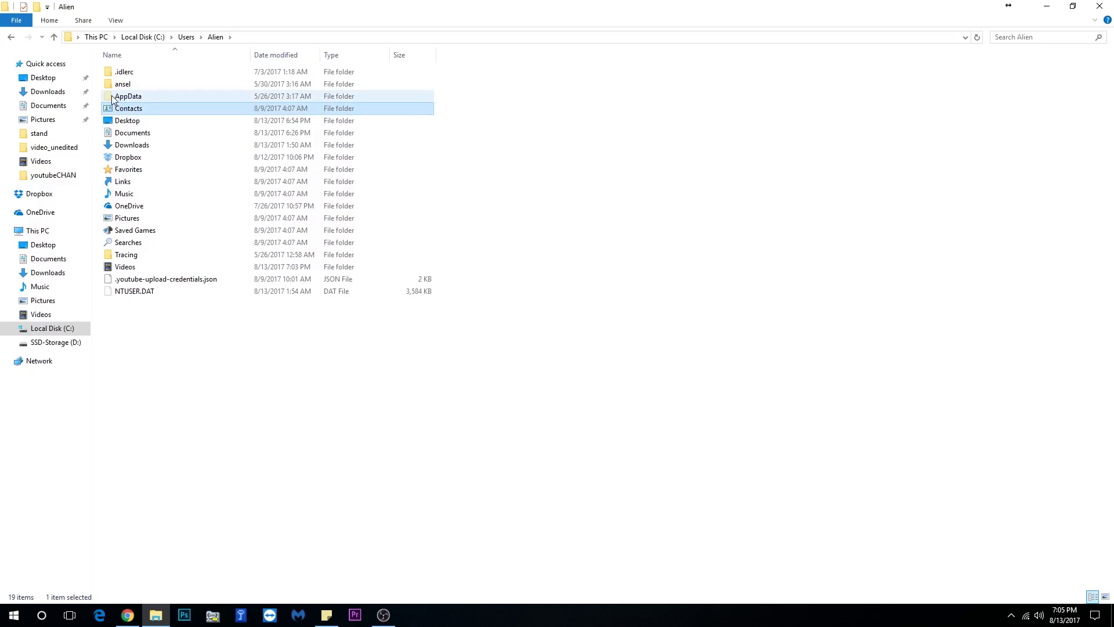
pyautogui.click(123, 98)
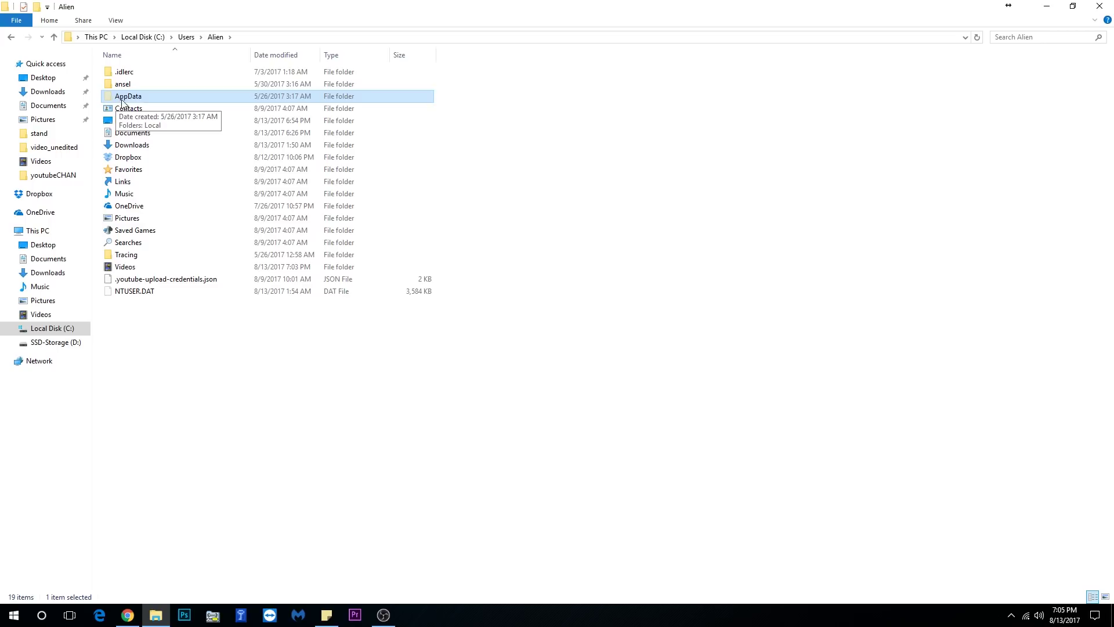
pyautogui.doubleClick(139, 97)
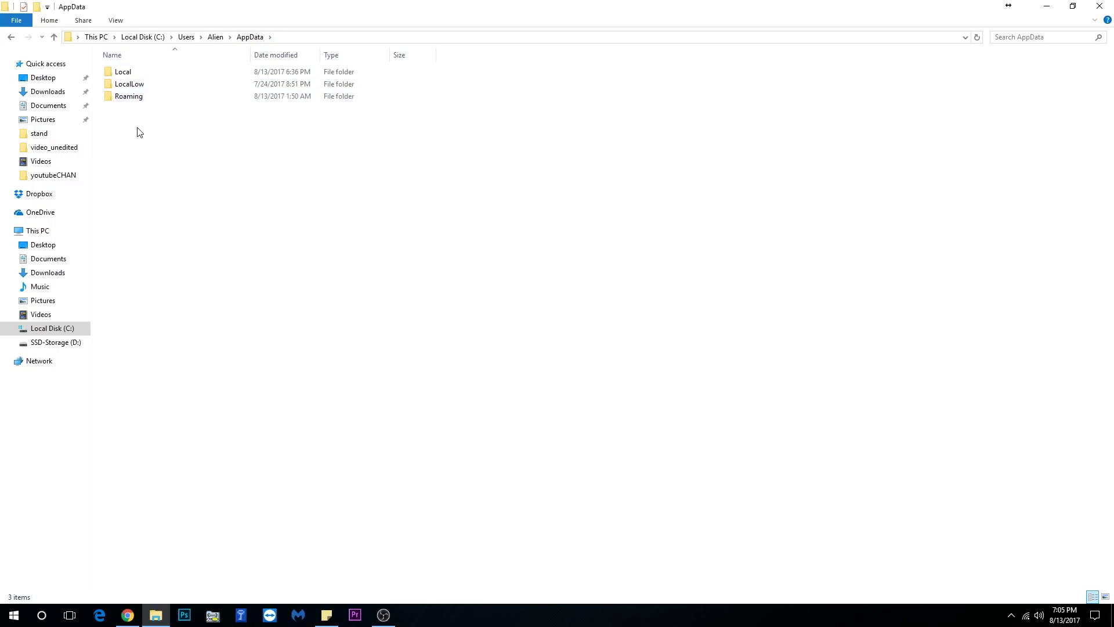
# - Go through Local, TslGame, Saved and Config into the WindowsNoEditor folder
pyautogui.click(125, 75)
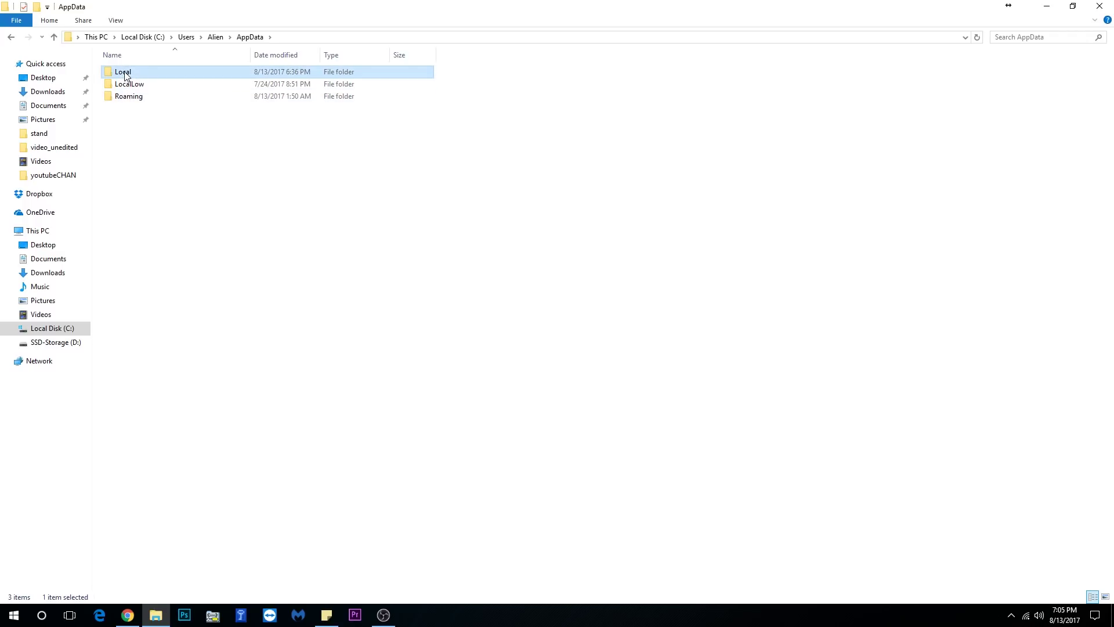
pyautogui.doubleClick(125, 76)
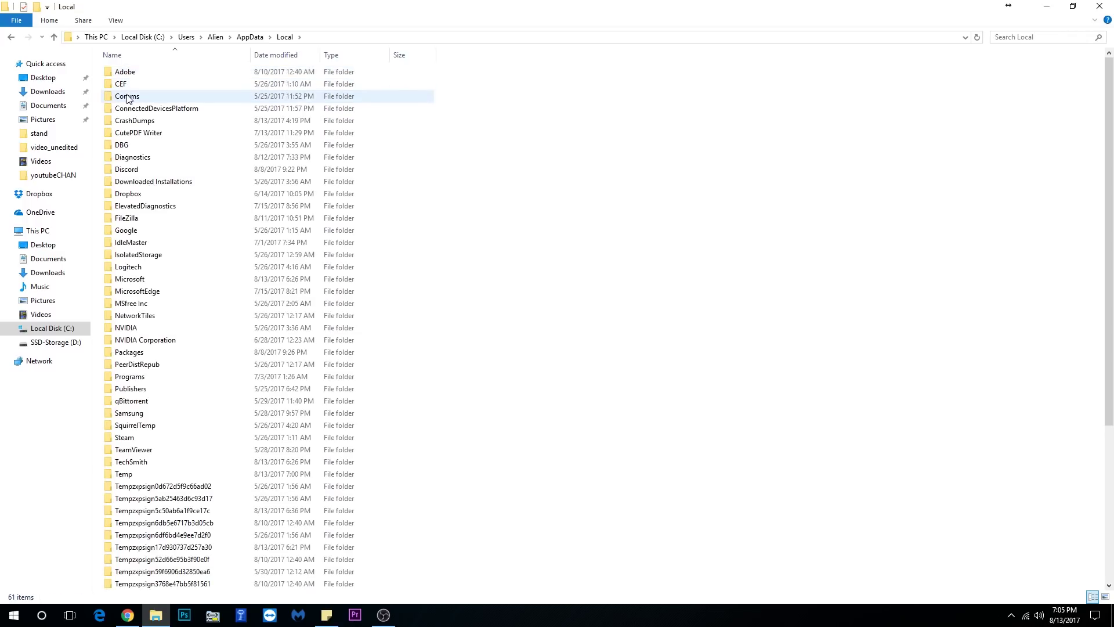
pyautogui.scroll(-5, 130, 95)
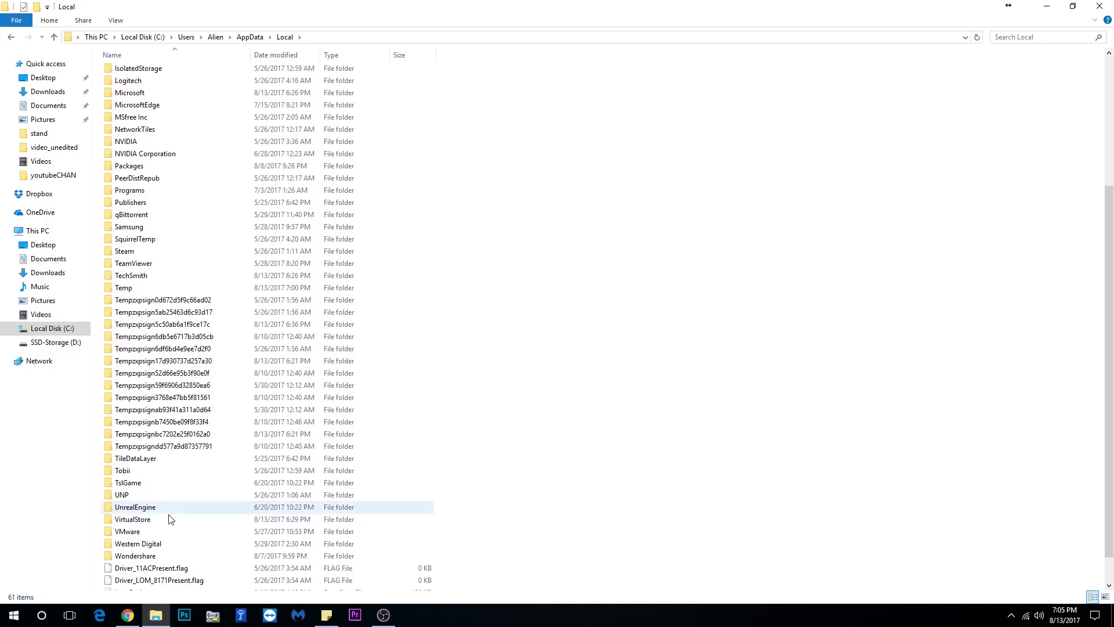
pyautogui.click(123, 486)
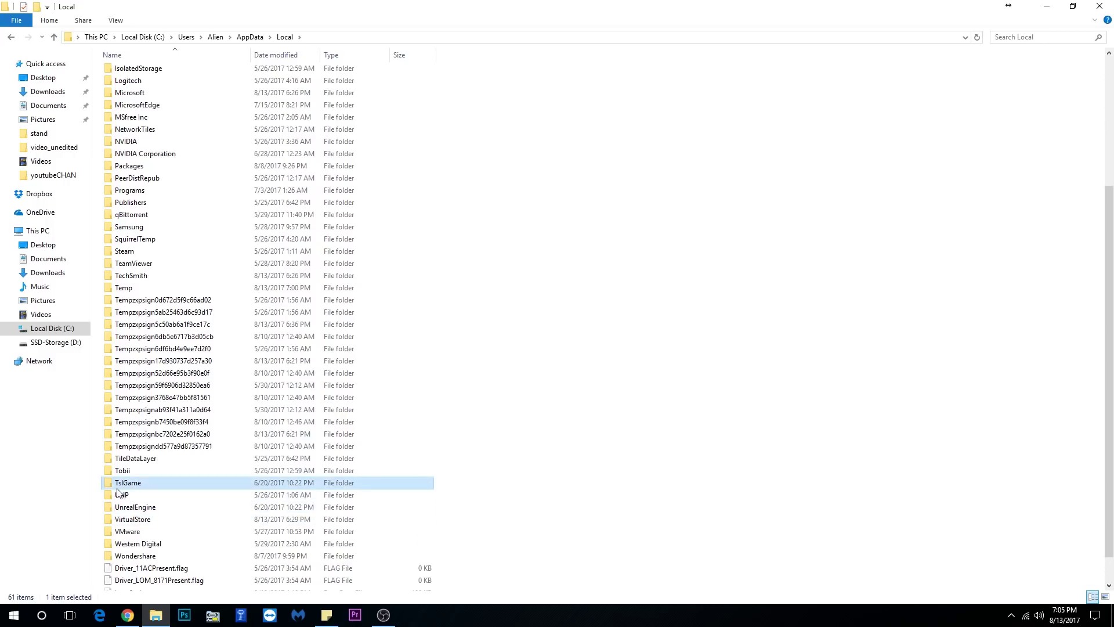
pyautogui.moveTo(122, 489)
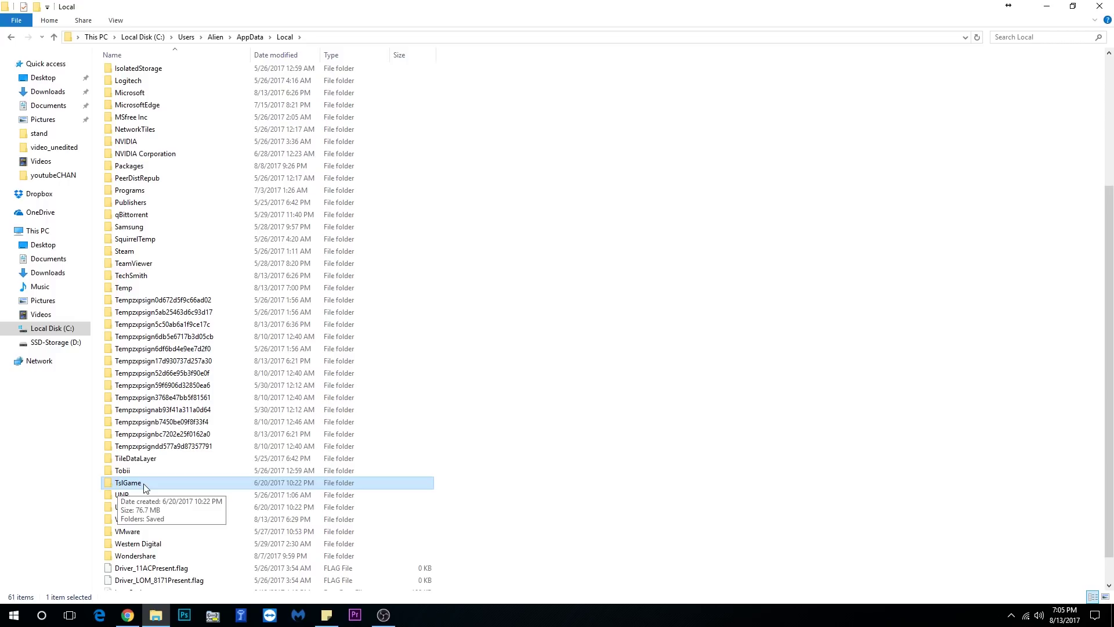
pyautogui.doubleClick(144, 487)
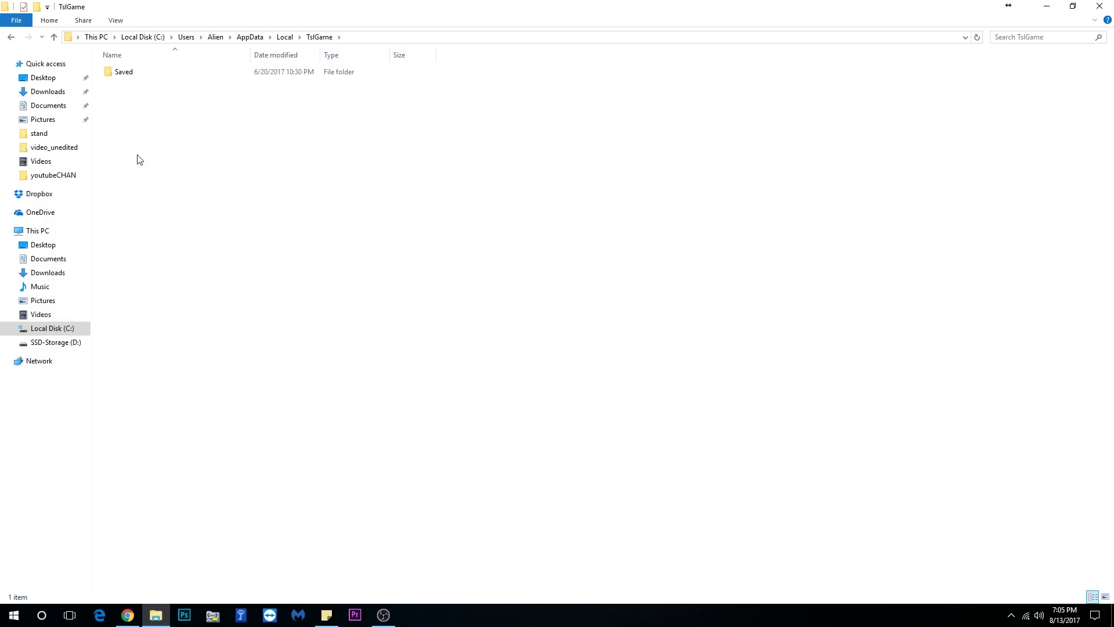
pyautogui.doubleClick(125, 74)
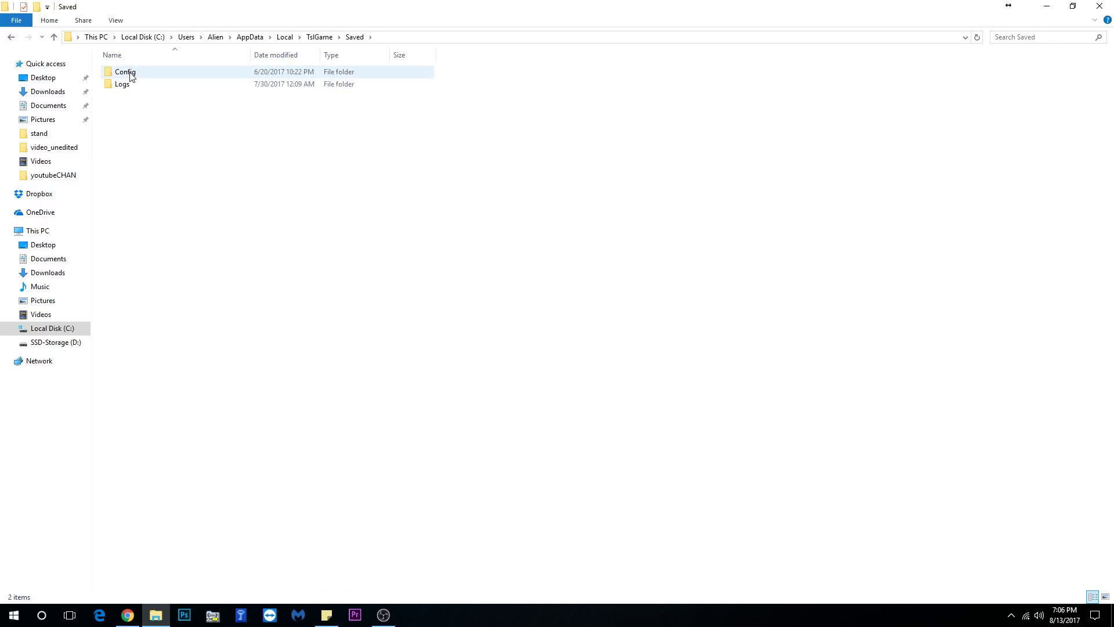
pyautogui.doubleClick(137, 76)
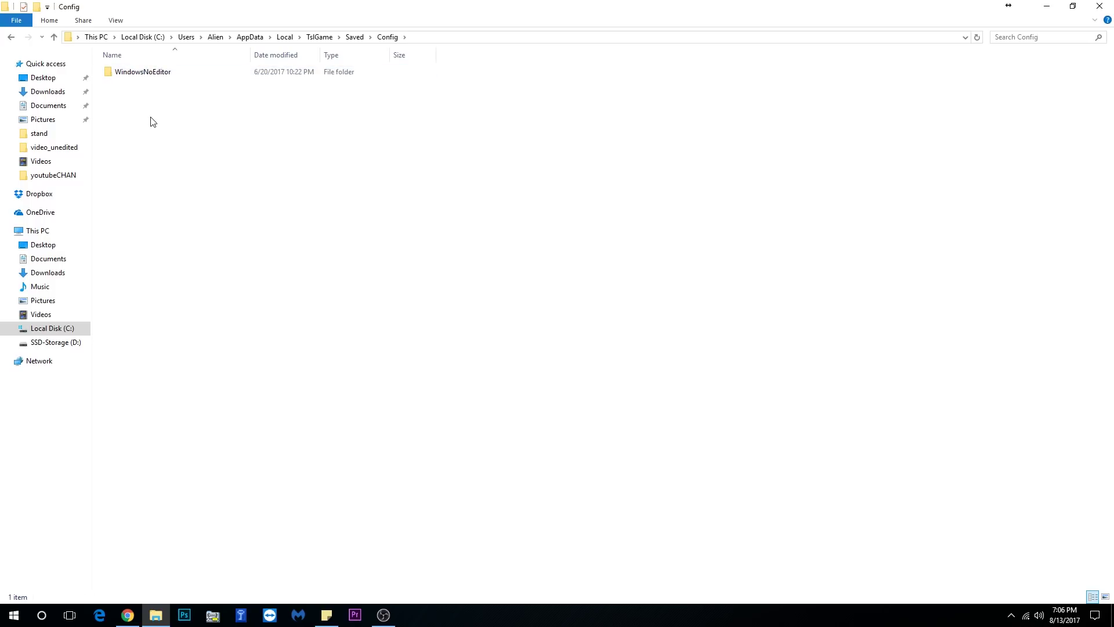
pyautogui.doubleClick(165, 76)
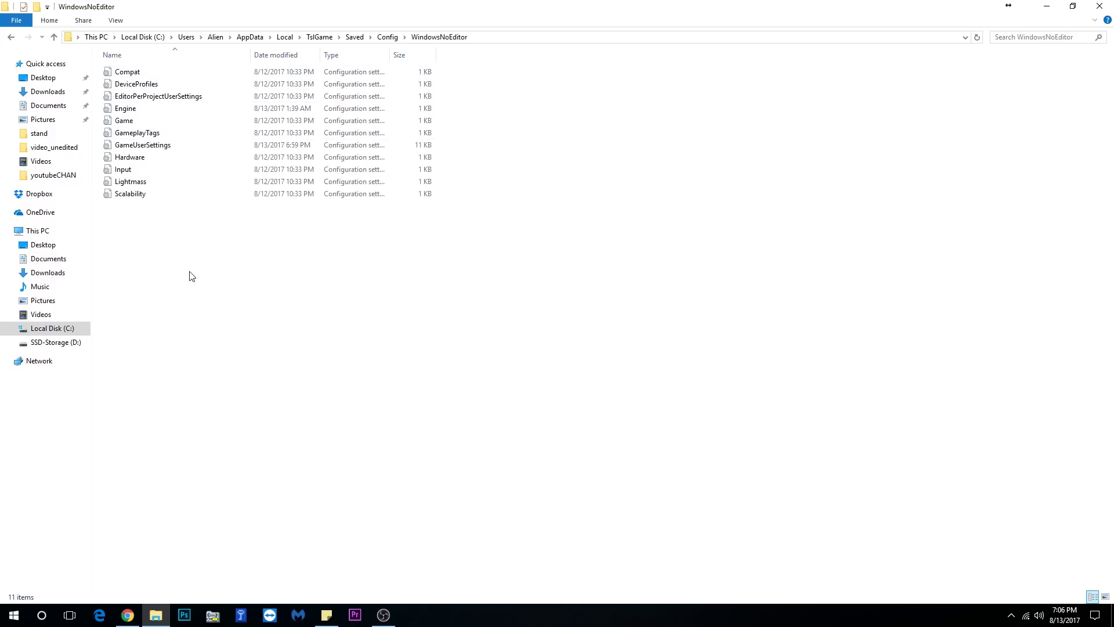
pyautogui.moveTo(176, 259); pyautogui.dragTo(111, 64)
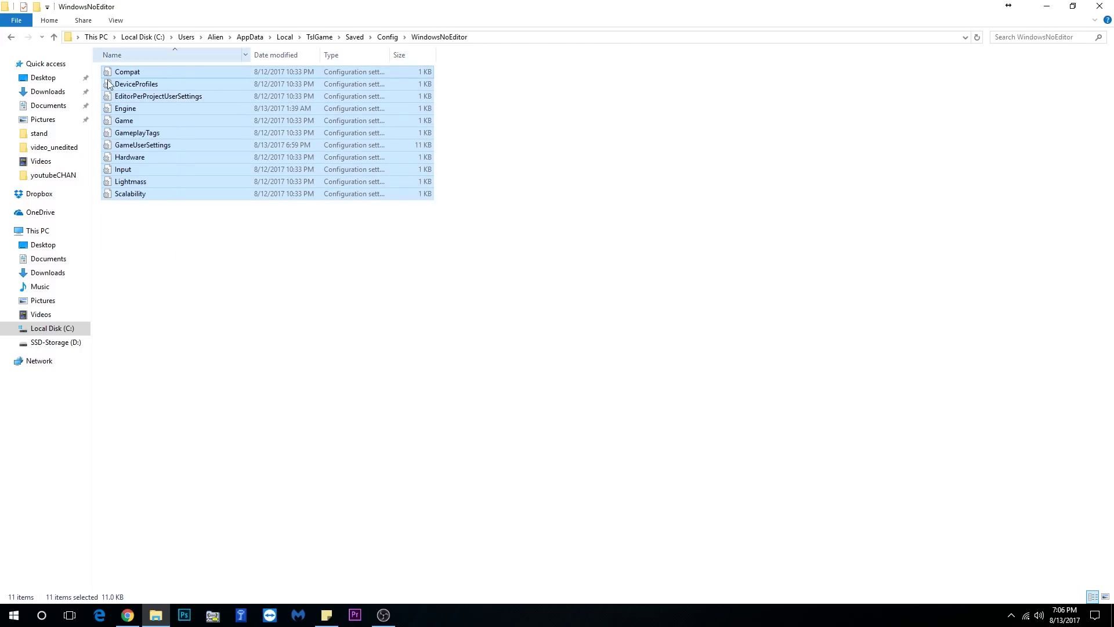
pyautogui.click(166, 231)
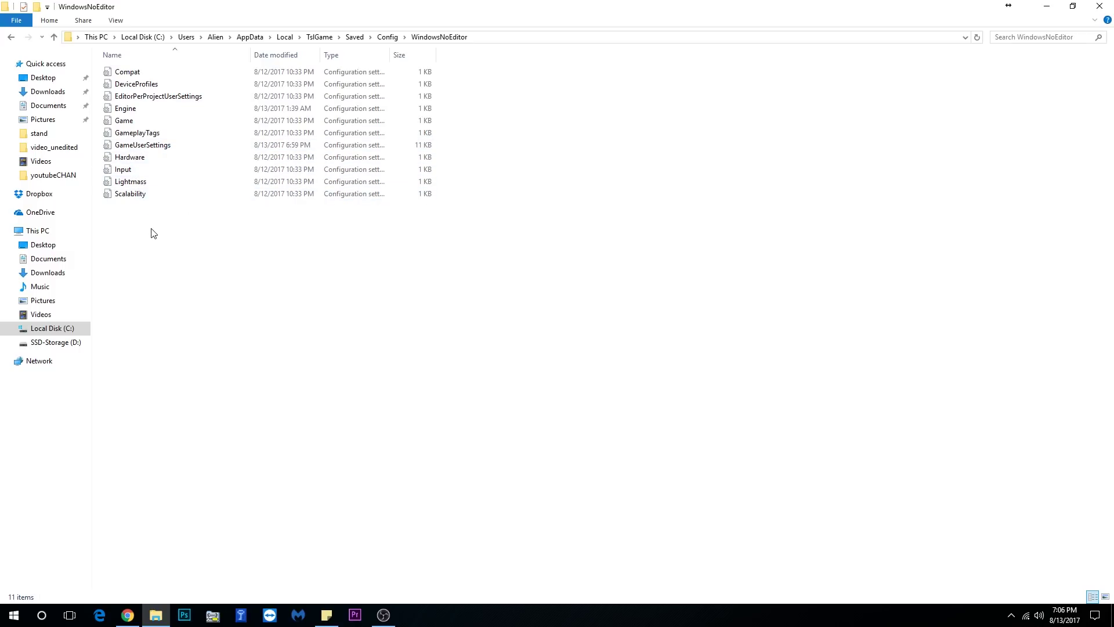
pyautogui.click(127, 148)
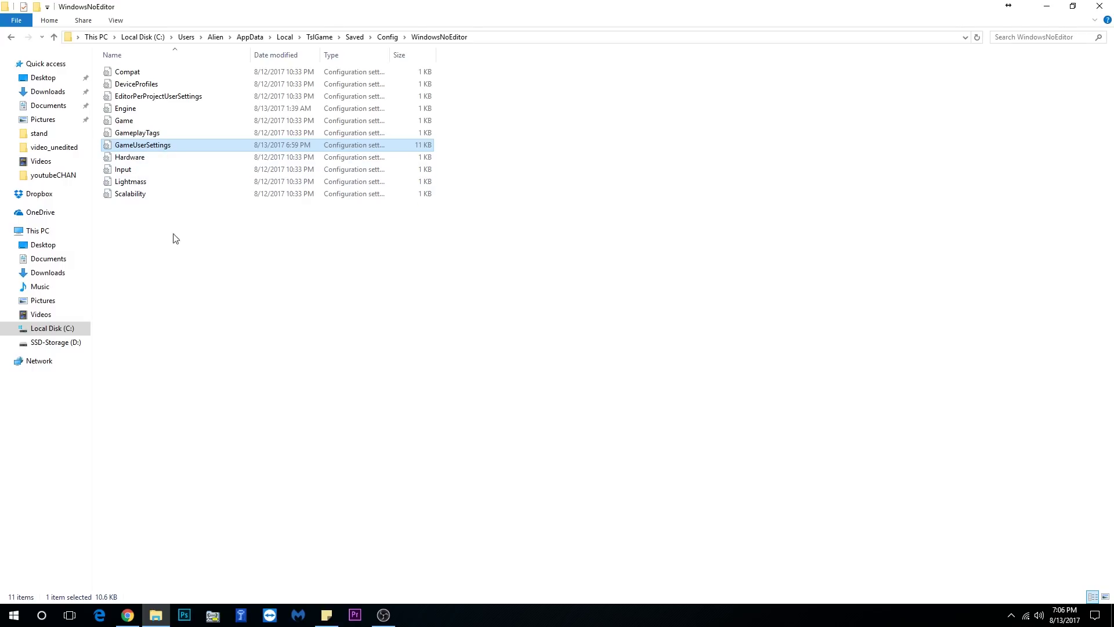
pyautogui.rightClick(125, 149)
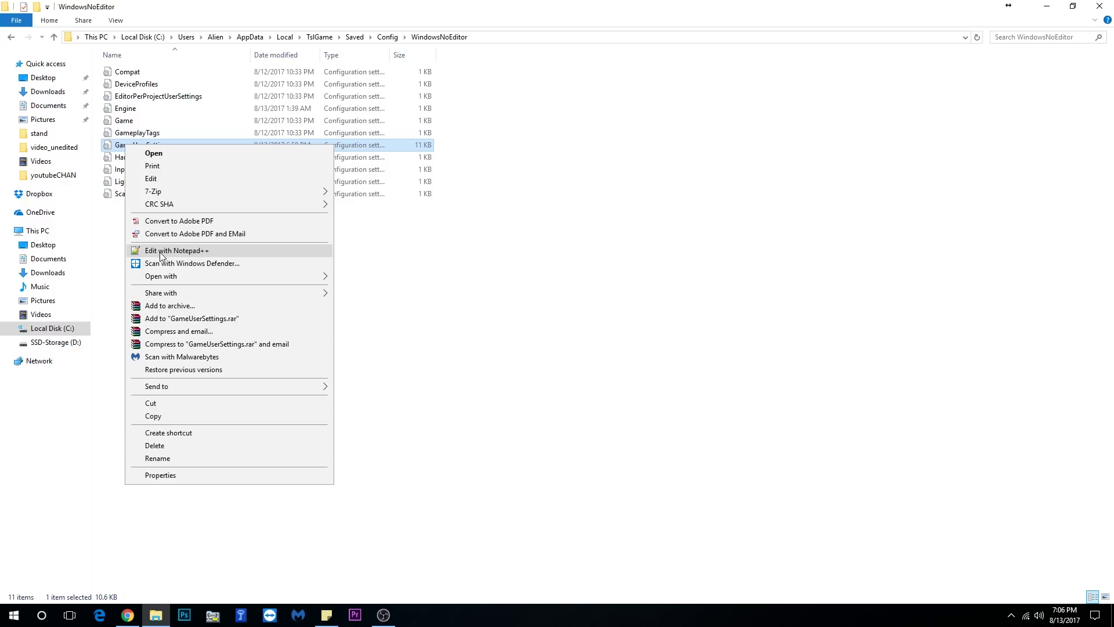
pyautogui.click(148, 179)
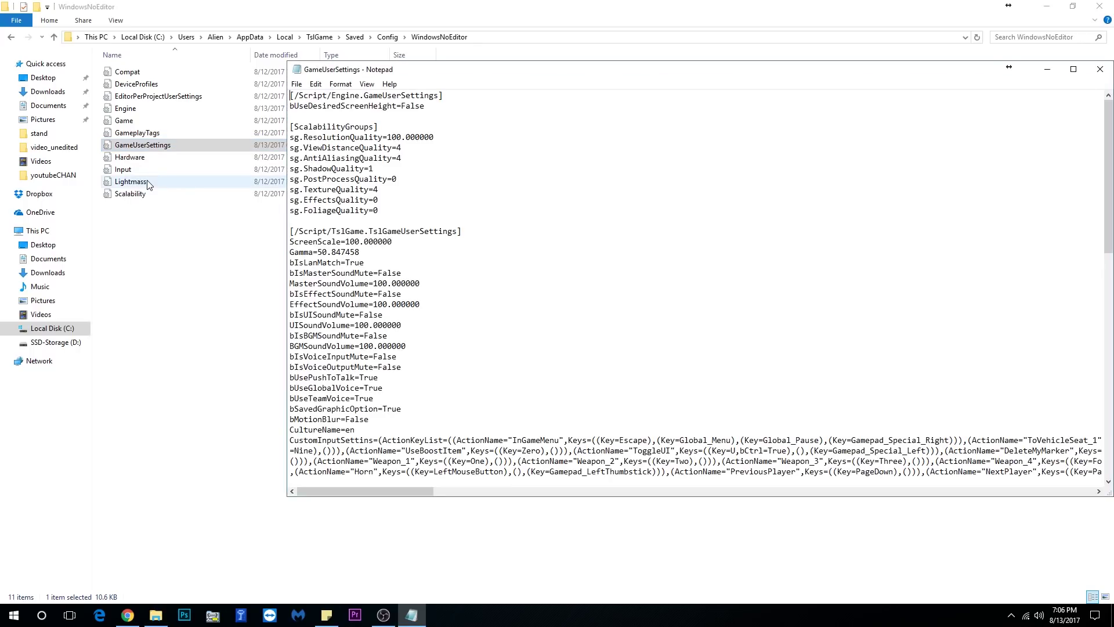
pyautogui.doubleClick(297, 70)
pyautogui.rightClick(147, 145)
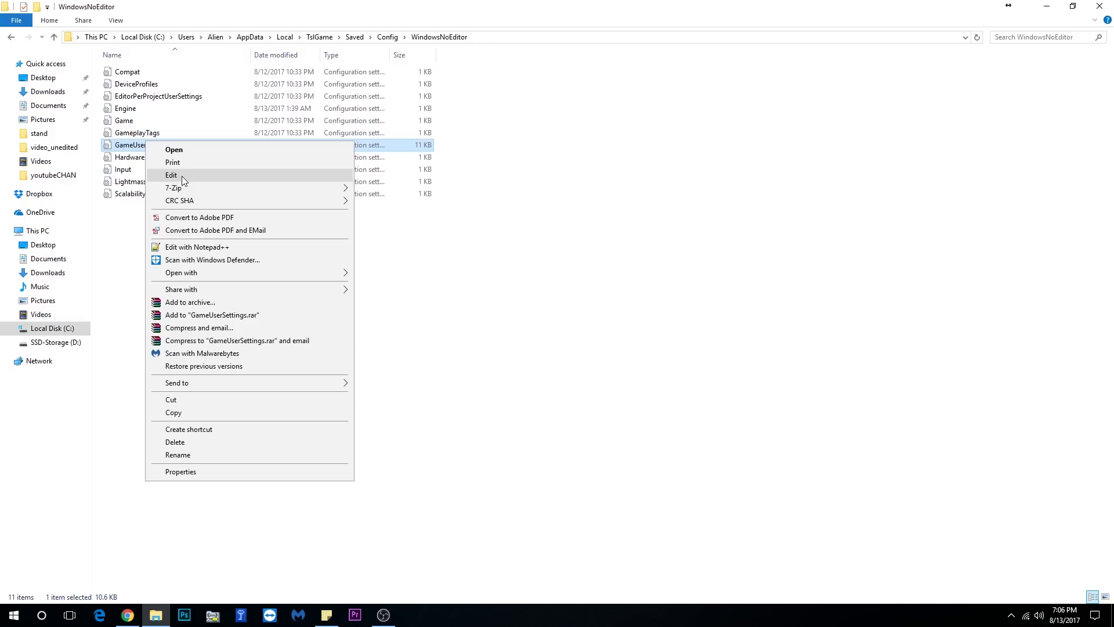
# - Launch Notepad via a 'note' search, drag GameUserSettings into it, and highlight ScalabilityGroups
pyautogui.click(75, 571)
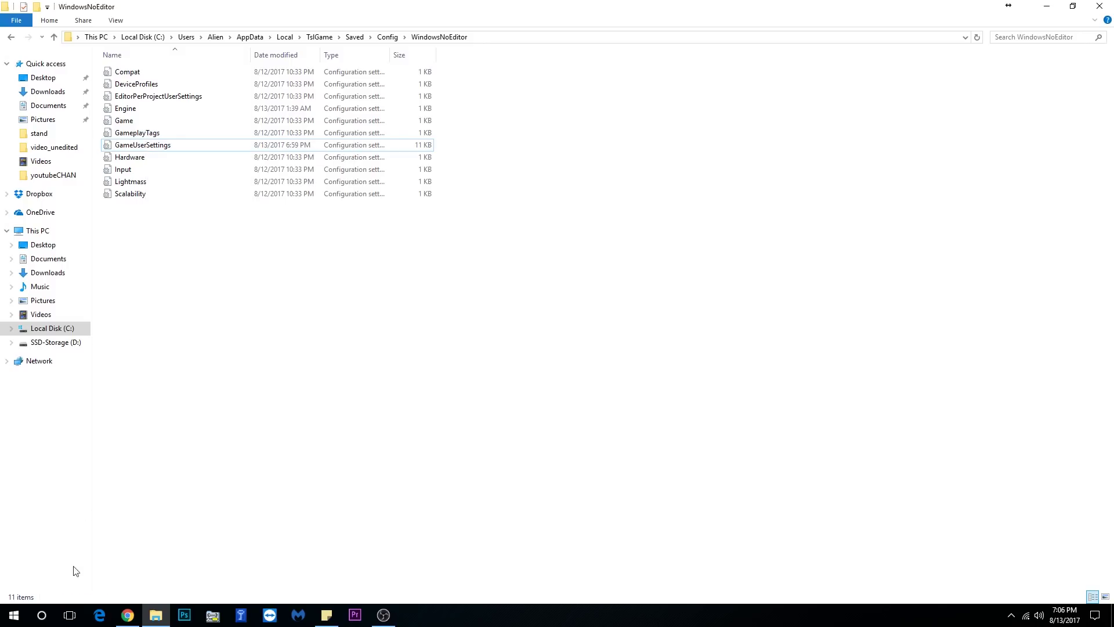
pyautogui.click(41, 615)
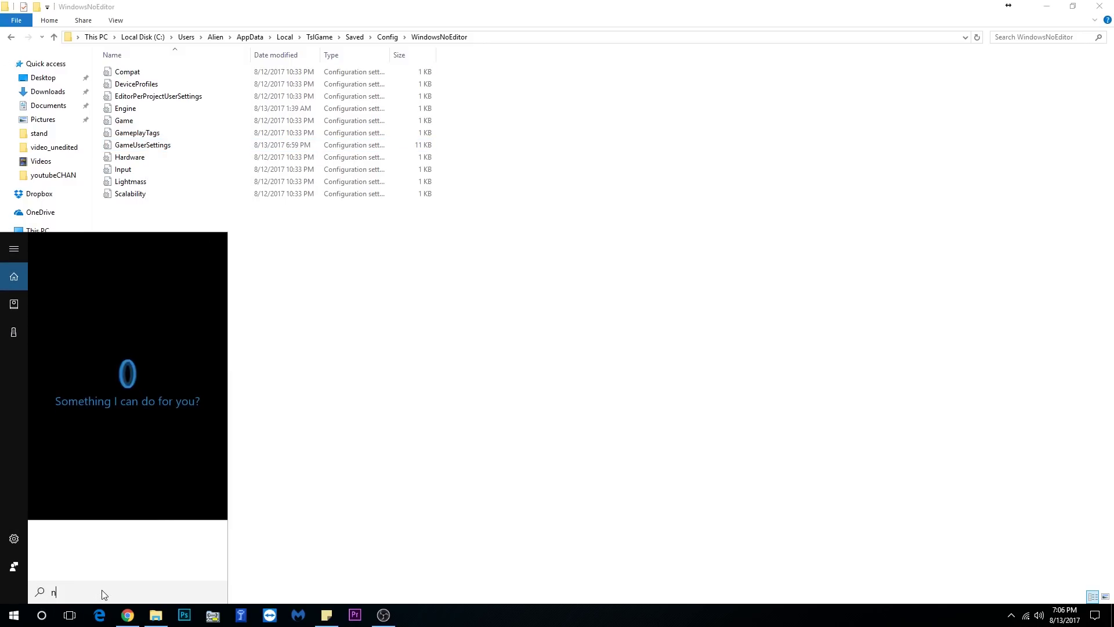
pyautogui.write('note')
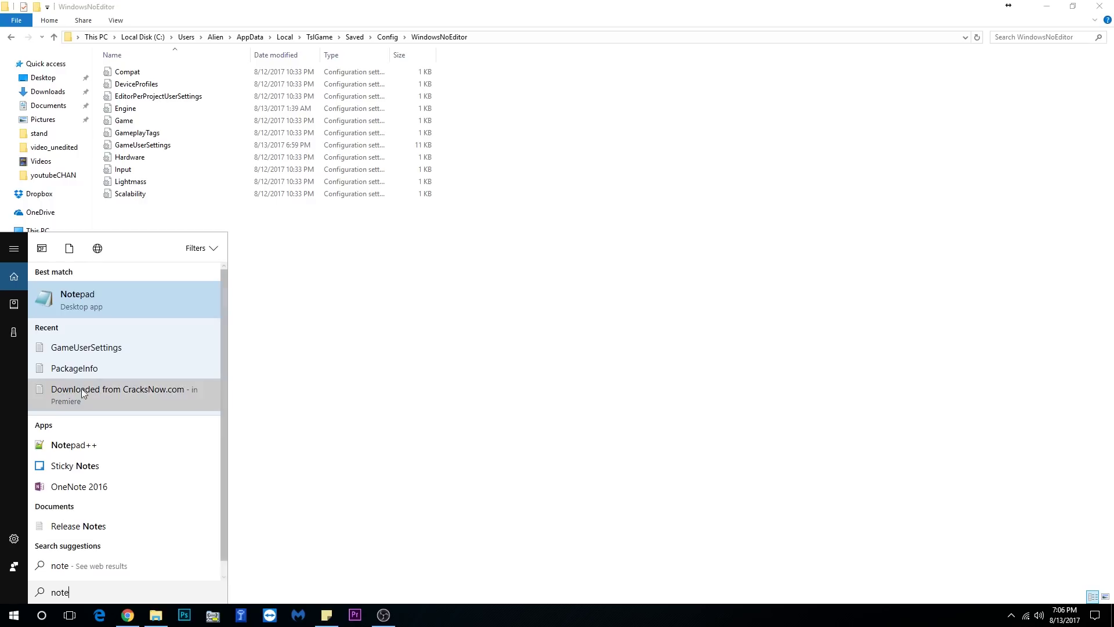
pyautogui.click(107, 291)
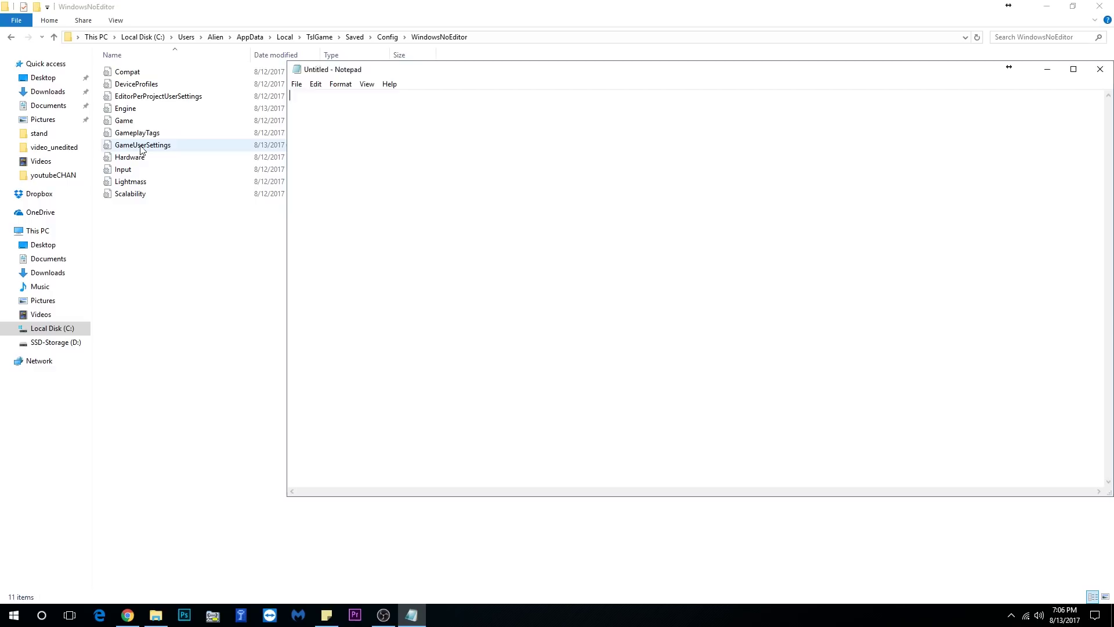
pyautogui.moveTo(142, 149); pyautogui.dragTo(425, 195)
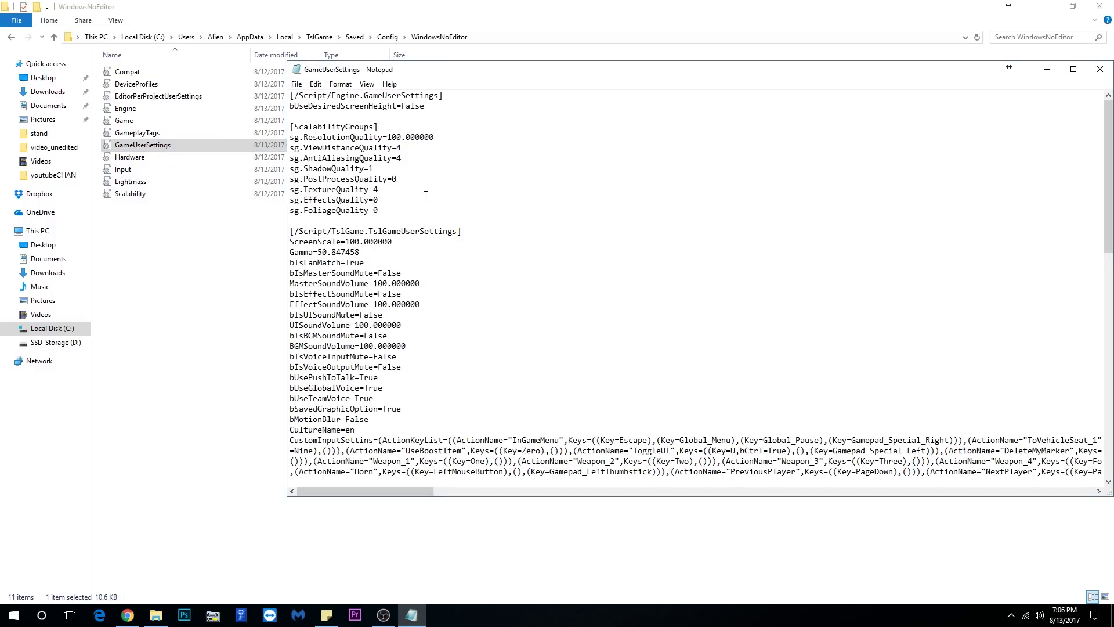
pyautogui.click(425, 201)
pyautogui.moveTo(293, 128); pyautogui.dragTo(417, 219)
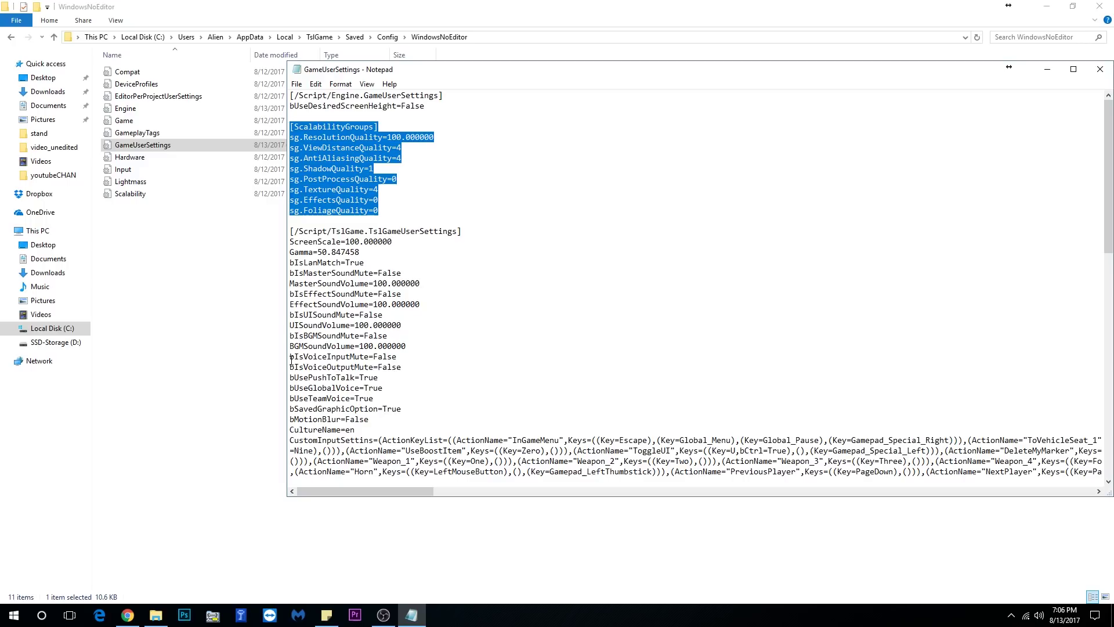
# - Confirm bIsVoiceInputMute and bIsVoiceOutputMute both read False
pyautogui.moveTo(290, 355); pyautogui.dragTo(415, 368)
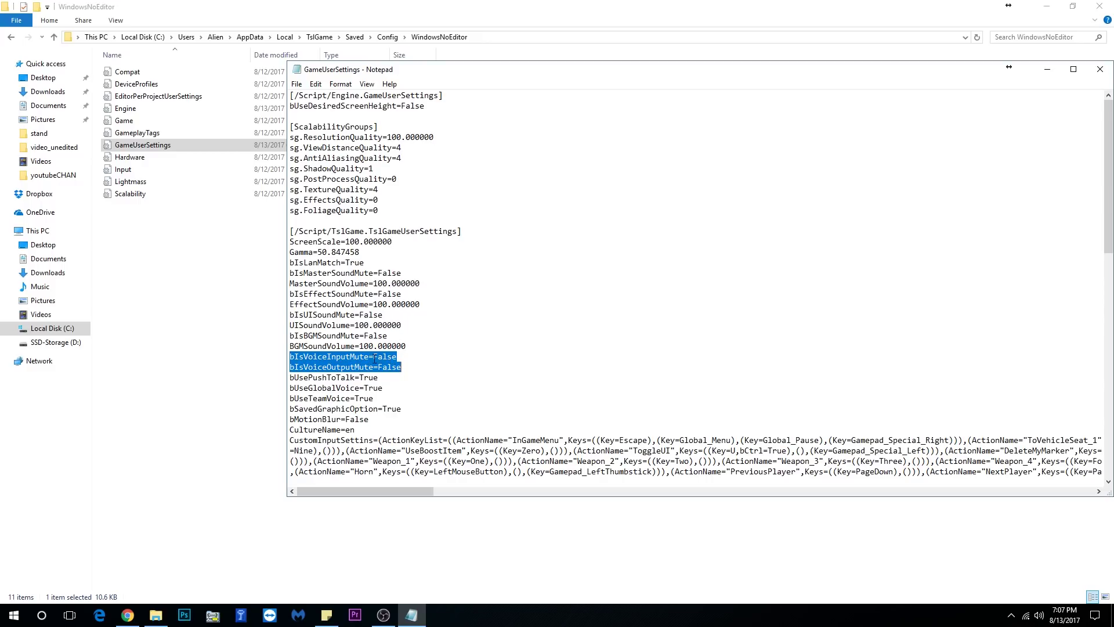
pyautogui.moveTo(374, 357); pyautogui.dragTo(398, 359)
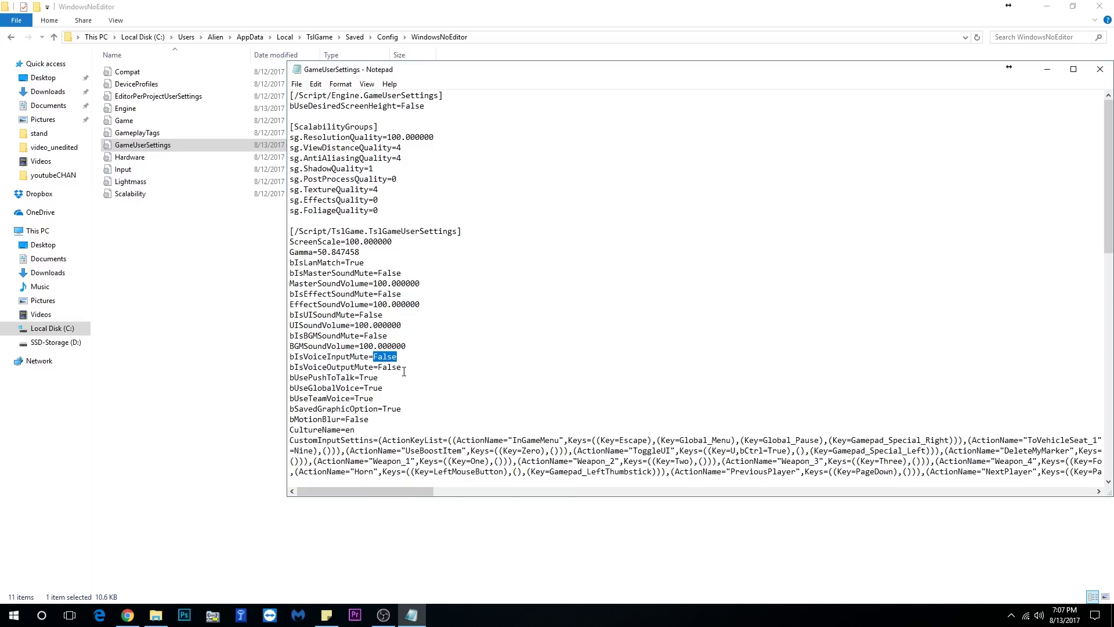
pyautogui.click(374, 357)
pyautogui.moveTo(378, 366); pyautogui.dragTo(290, 359)
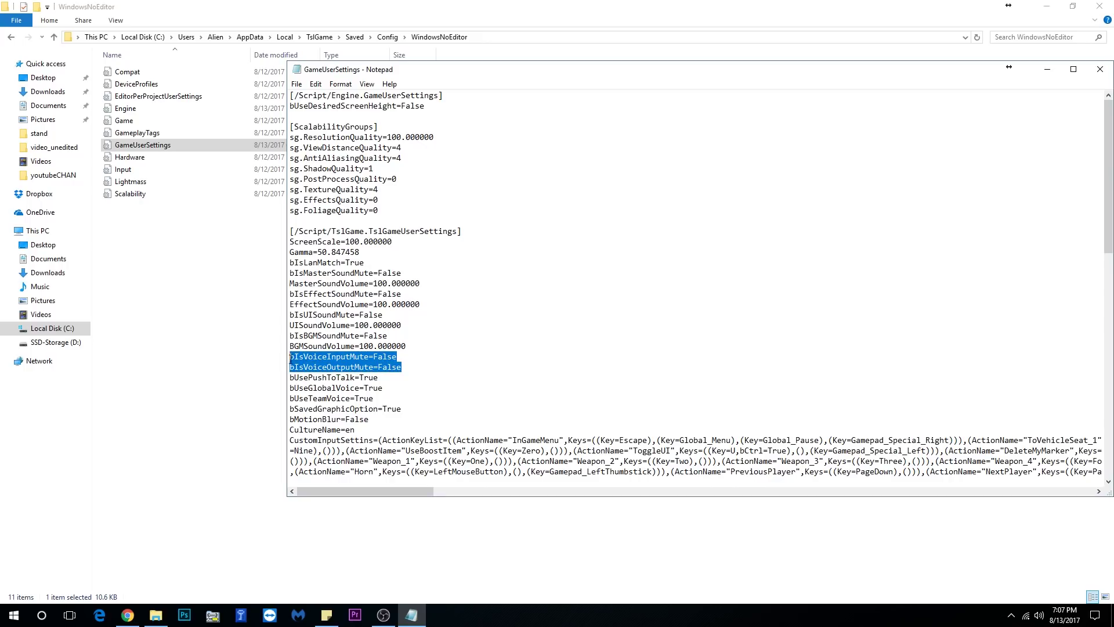
# - Save GameUserSettings, then close Notepad and the File Explorer window
pyautogui.click(297, 84)
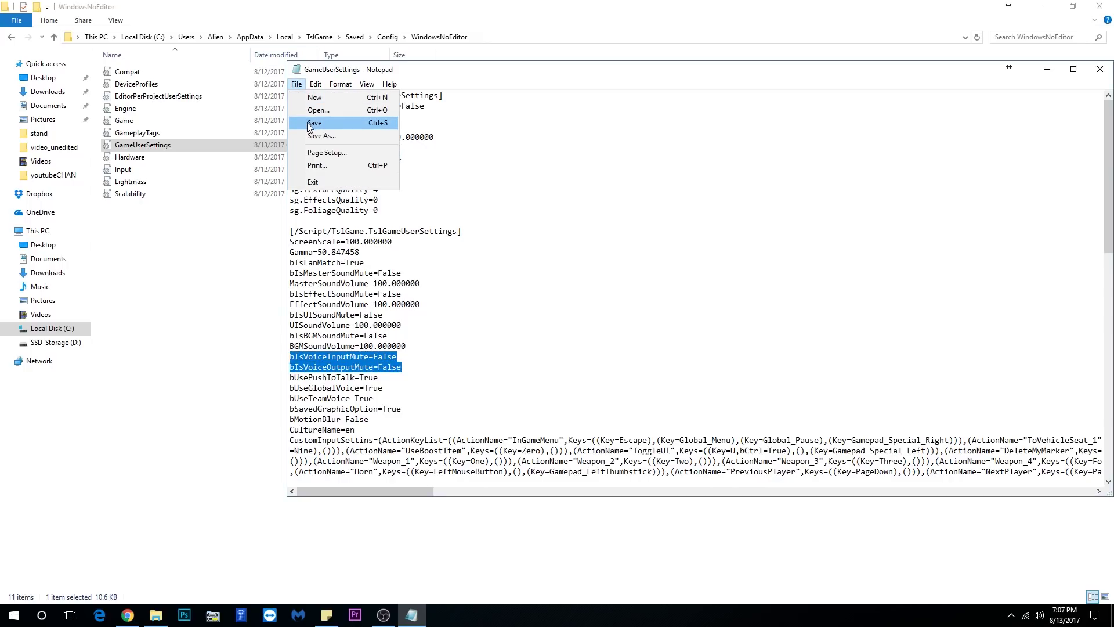
pyautogui.click(314, 123)
pyautogui.doubleClick(297, 69)
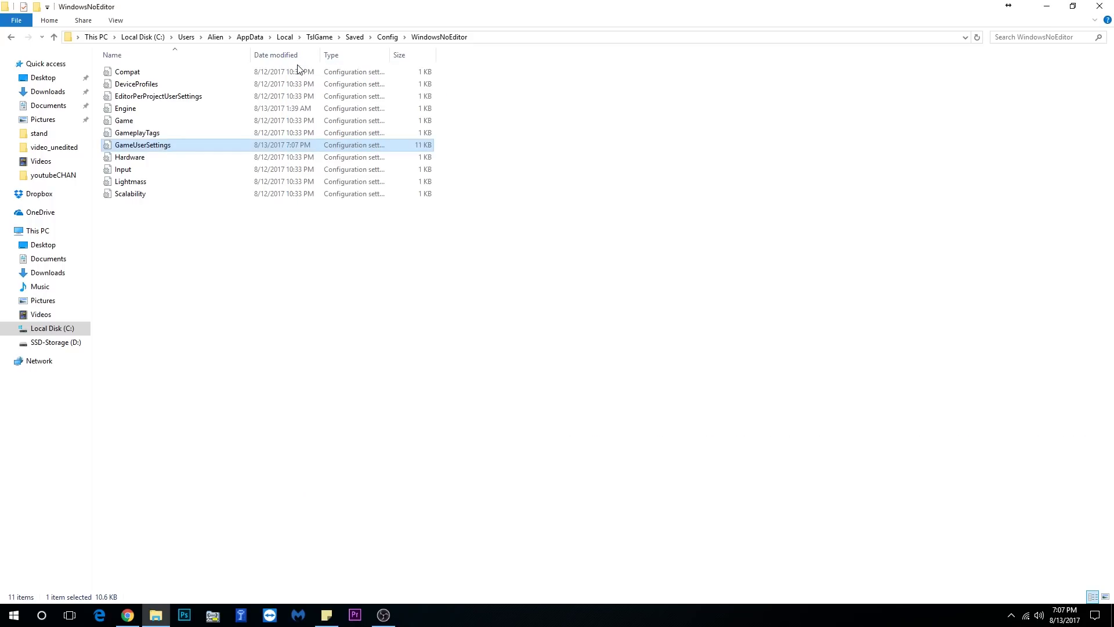
pyautogui.click(215, 247)
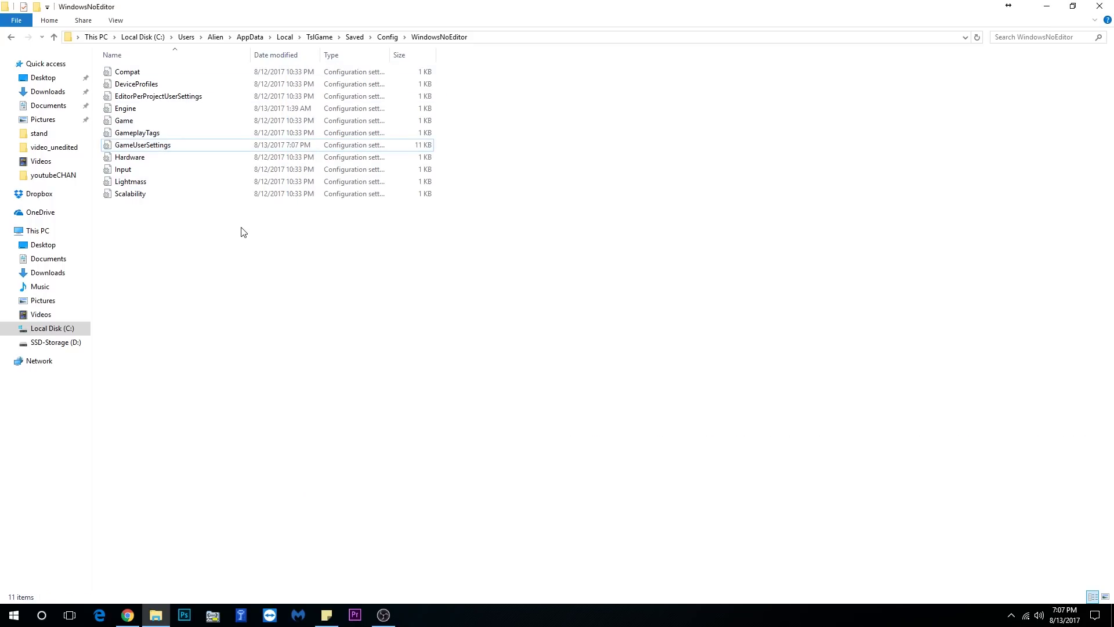
pyautogui.click(1101, 6)
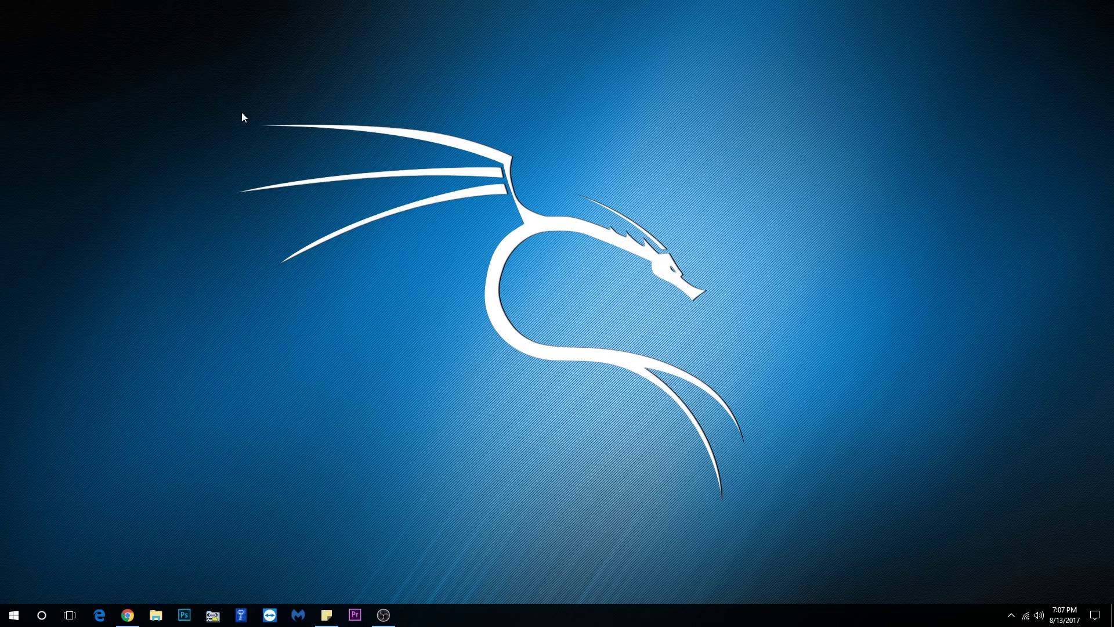
pyautogui.moveTo(205, 71); pyautogui.dragTo(181, 74)
pyautogui.moveTo(173, 69); pyautogui.dragTo(807, 538)
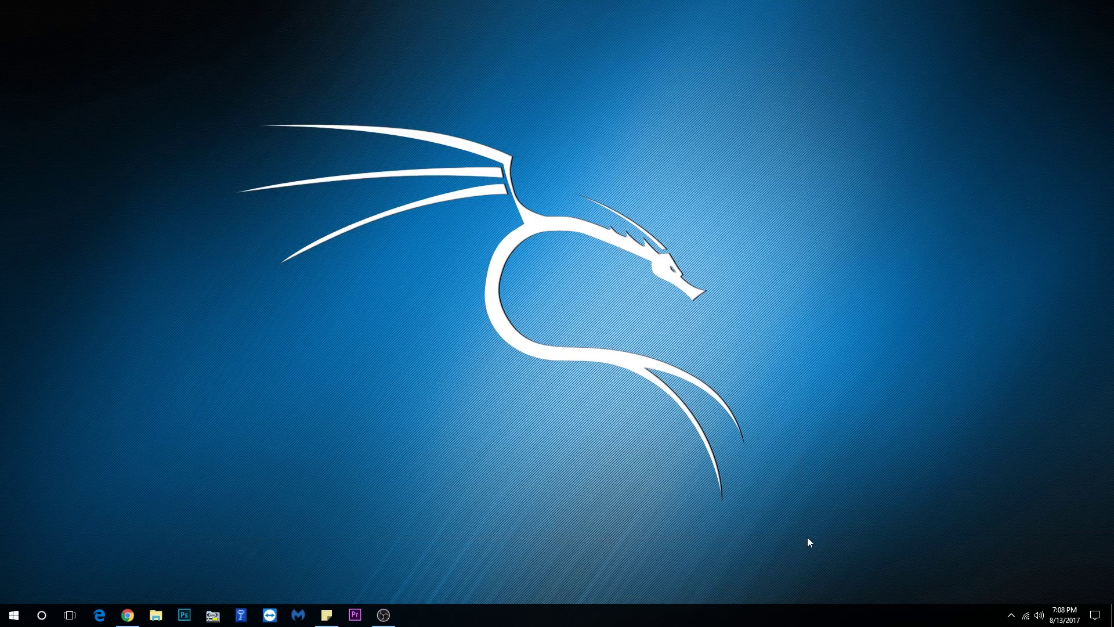